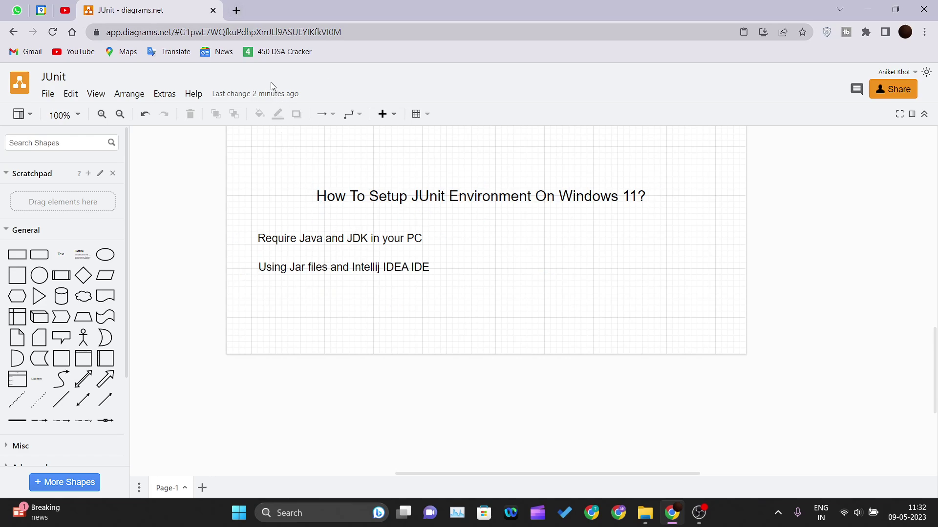
Search Google for 'download java' in a new tab
click(235, 11)
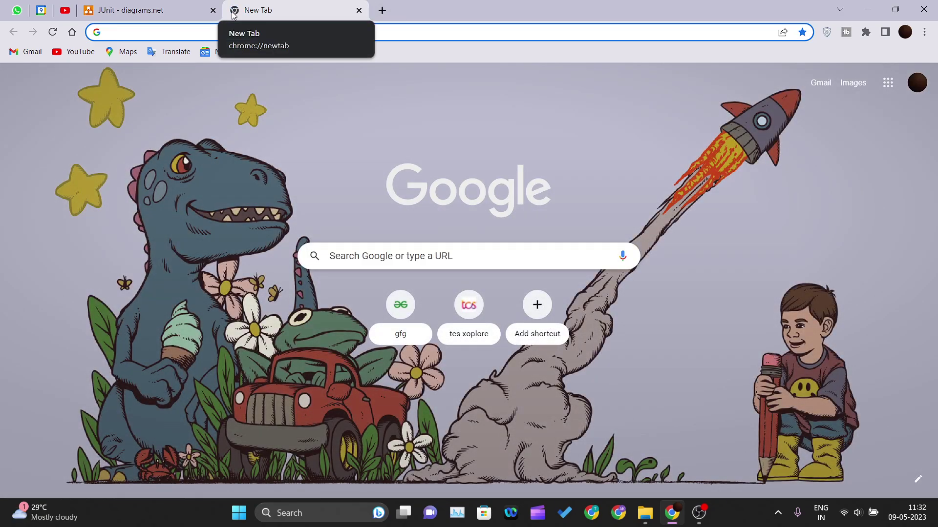
text(o)
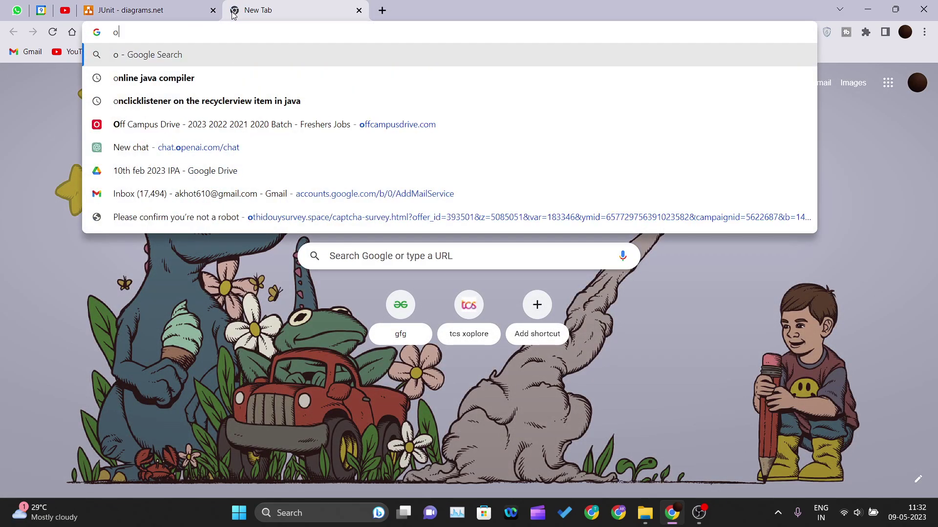
key(BackSpace)
text(download jav)
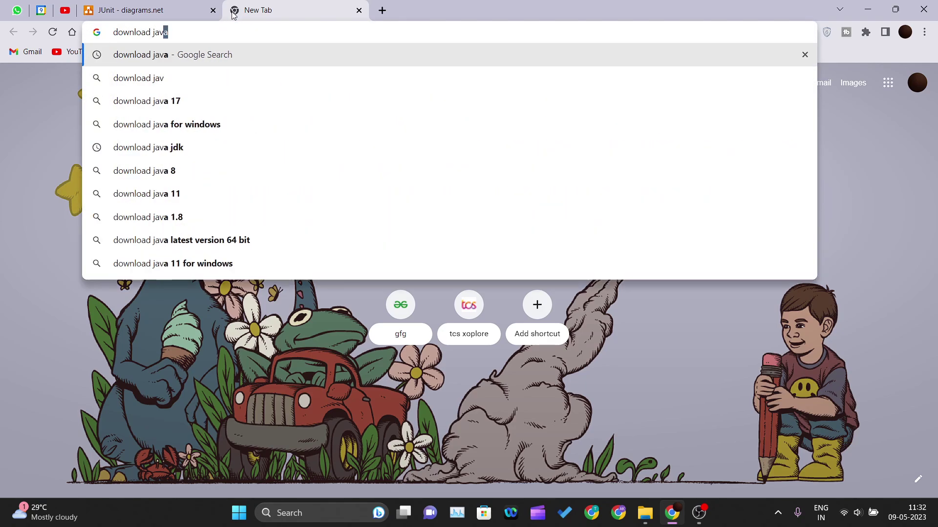
key(Return)
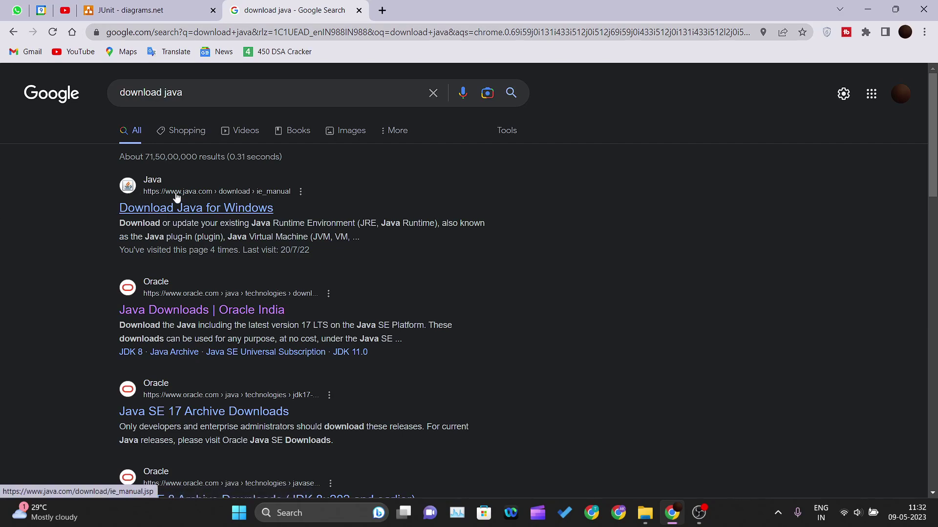
Open java.com's Download Java for Windows page and scroll down through it
click(198, 210)
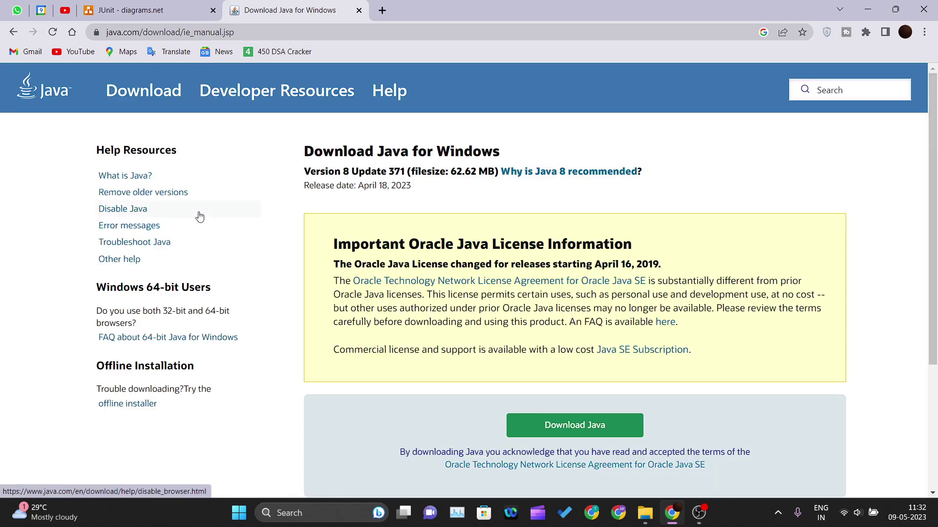
scroll(477, 321, down, 4)
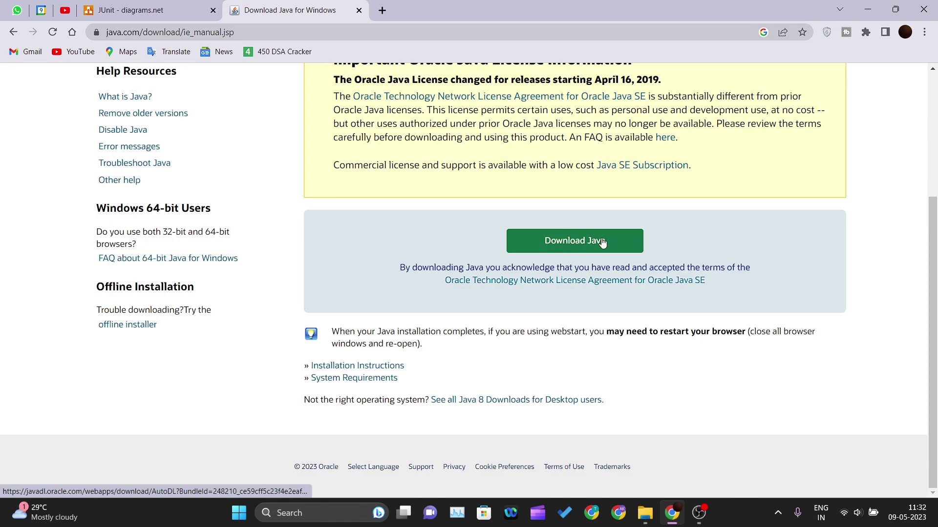
click(377, 12)
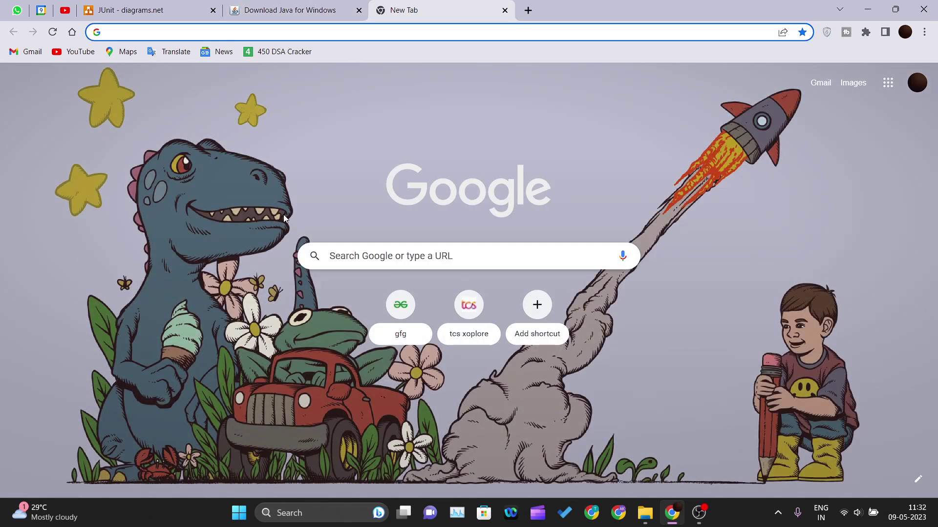
Search 'download jdk' and open Oracle's Java Downloads page
text(do)
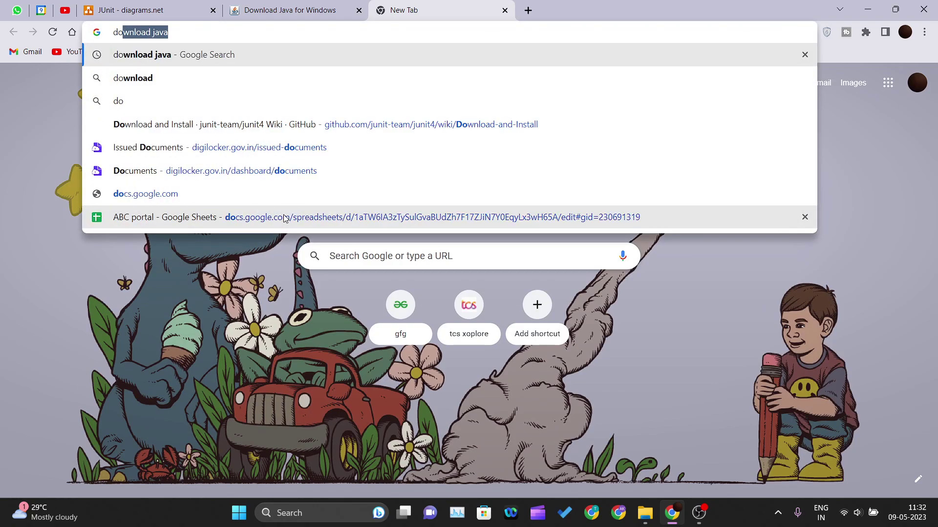
text(wnload jdk)
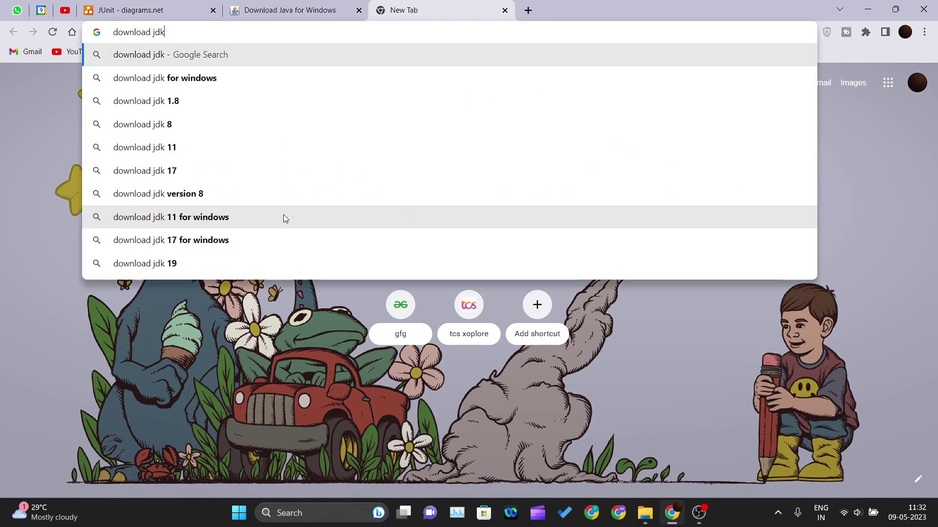
key(Return)
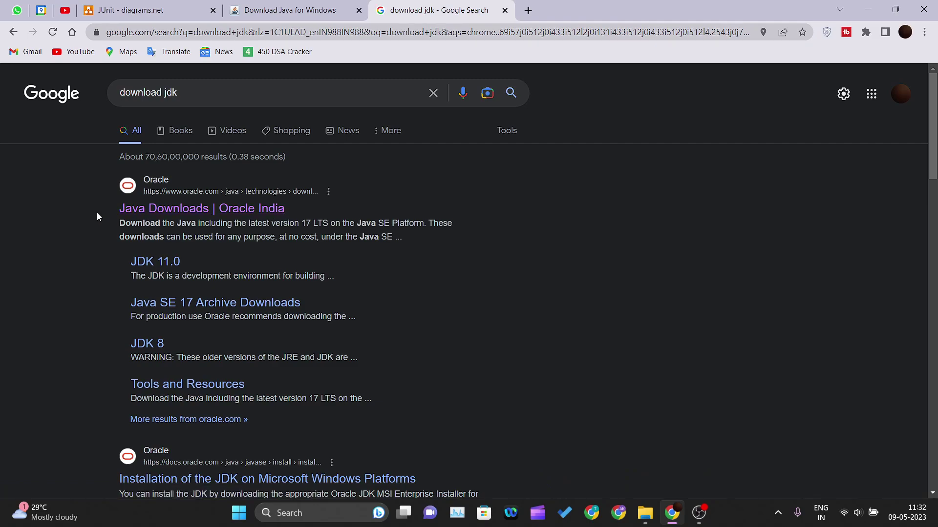
click(124, 209)
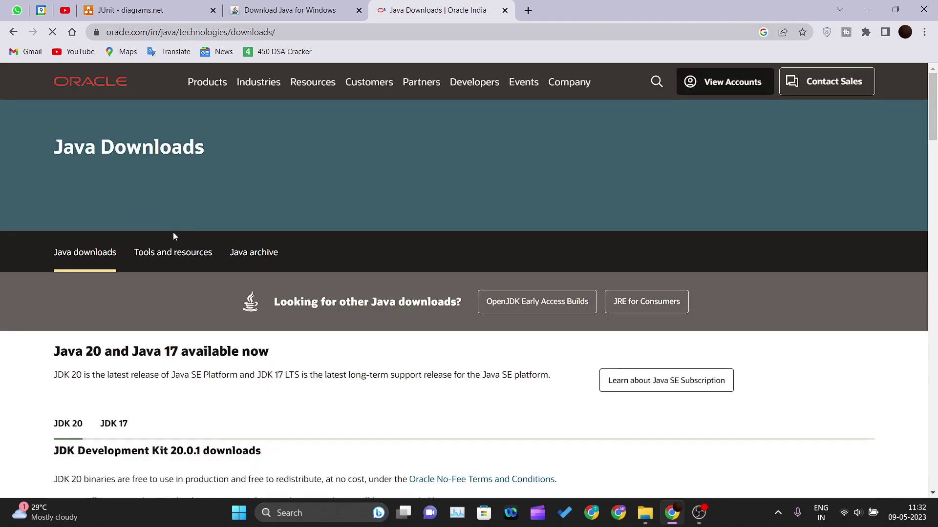
scroll(272, 361, down, 5)
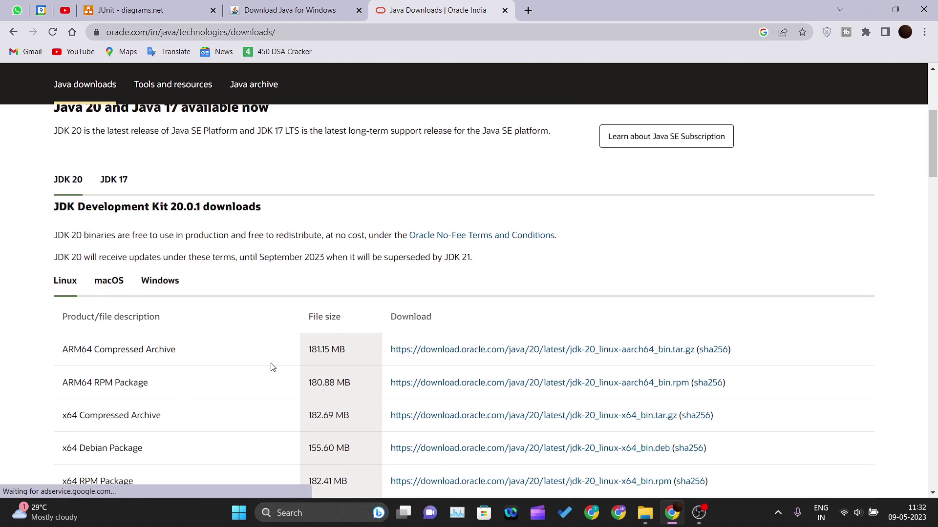
scroll(295, 293, down, 4)
scroll(295, 293, up, 2)
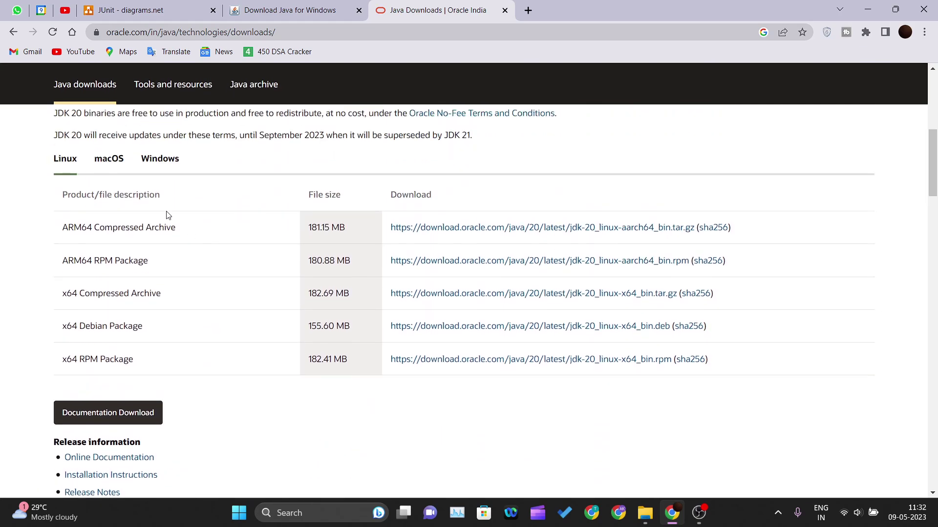
scroll(92, 164, up, 2)
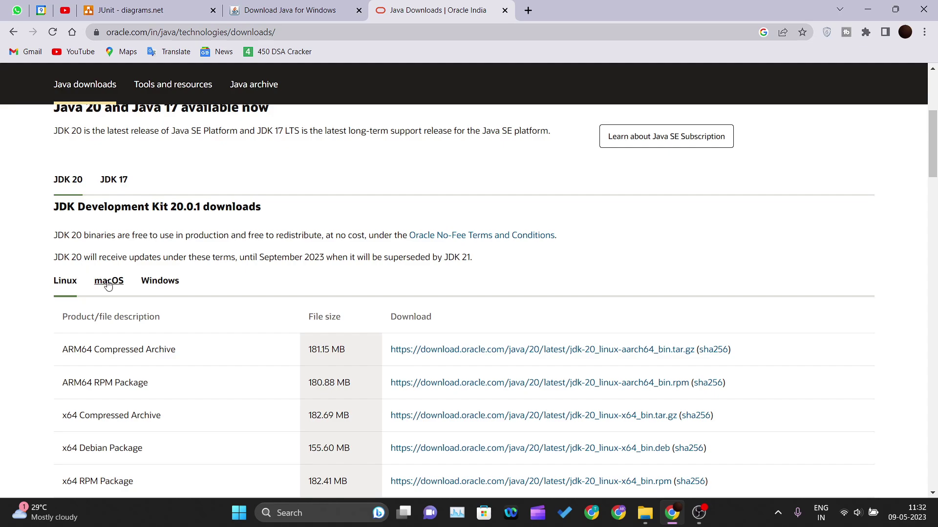
Start, then cancel, the Windows x64 MSI JDK 20 download, and close both Java tabs
click(108, 282)
click(160, 281)
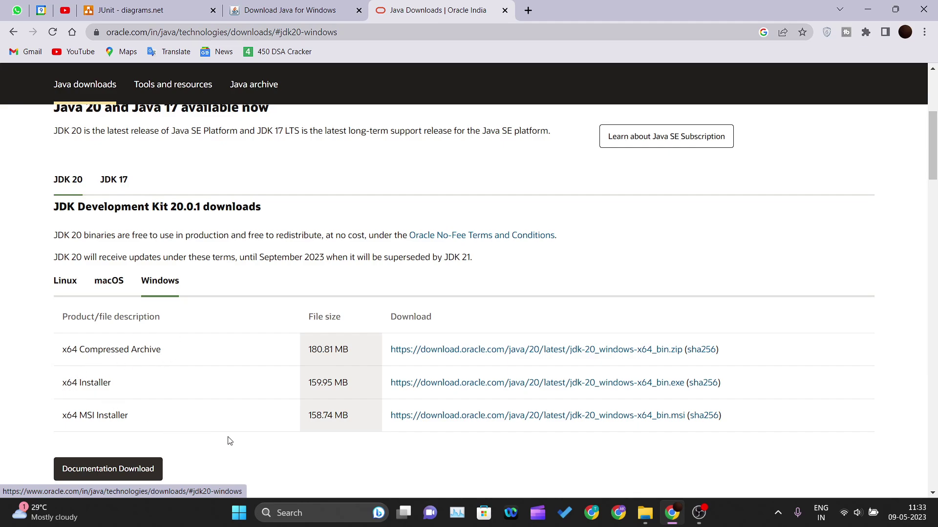
click(465, 416)
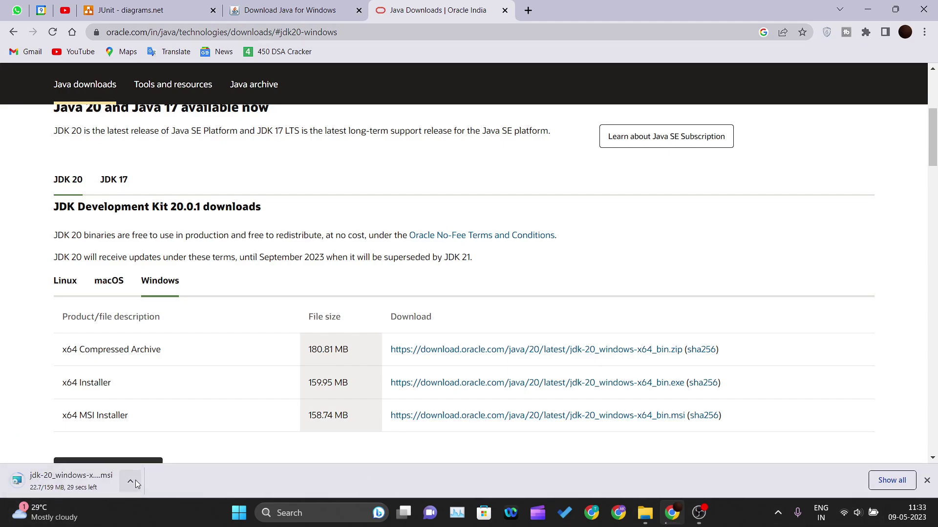
click(136, 479)
click(145, 459)
click(926, 480)
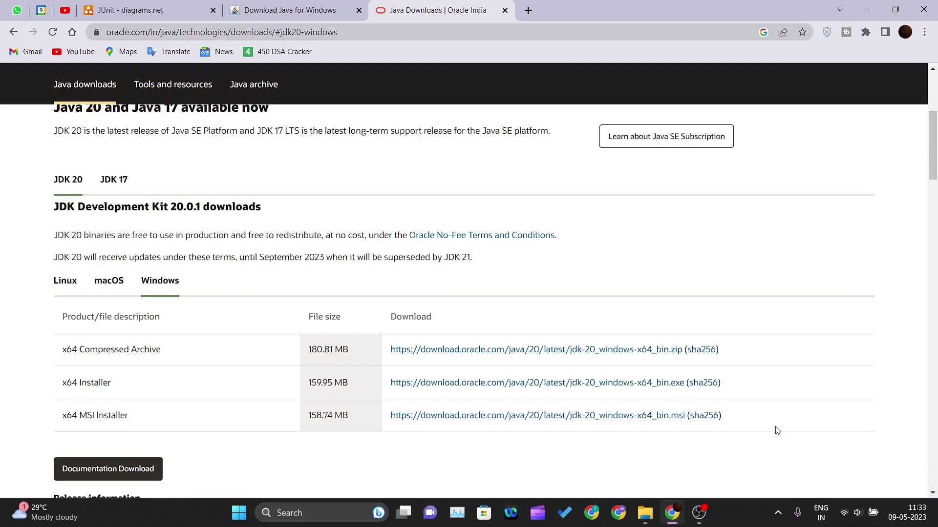
click(360, 10)
click(359, 9)
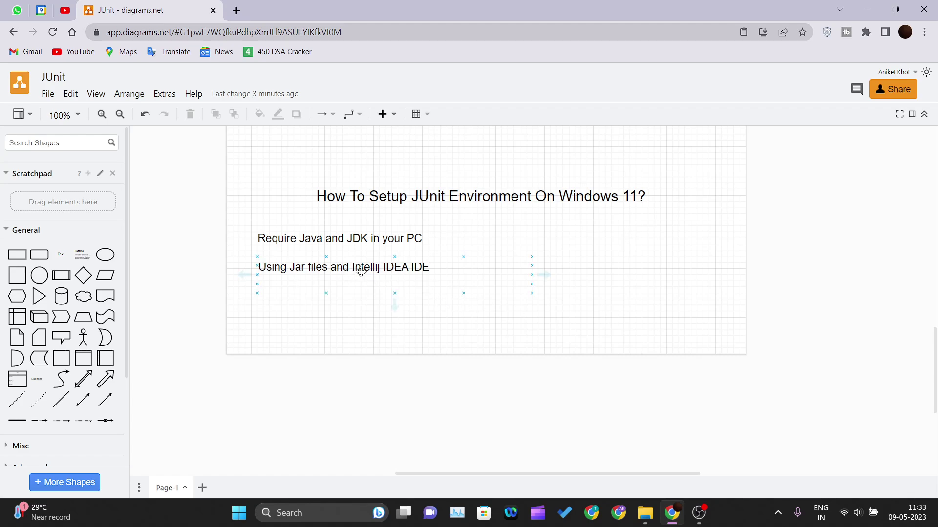
Go over the JUnit slide points: Java and JDK required, Jar files with IntelliJ IDEA
mouse_move(374, 272)
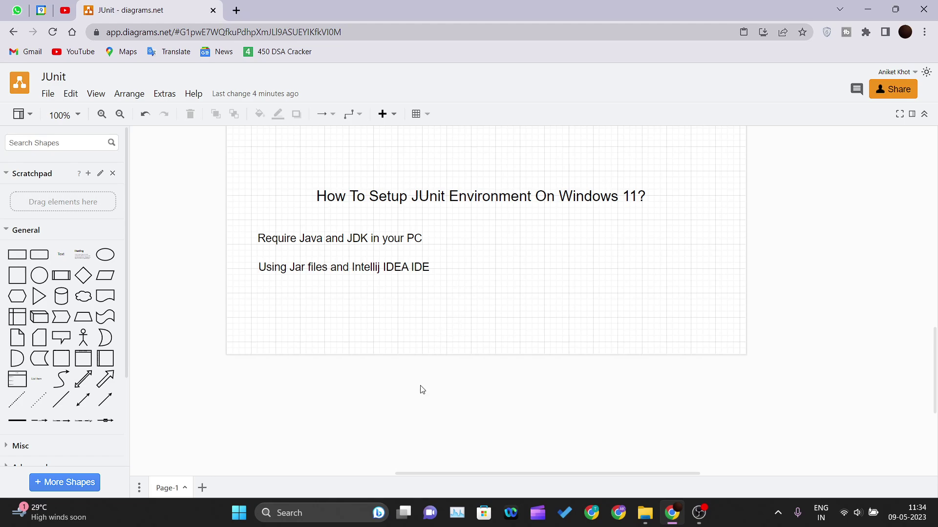
Launch IntelliJ IDEA from the Start search and bring up the File > New > Project dialog
key(super)
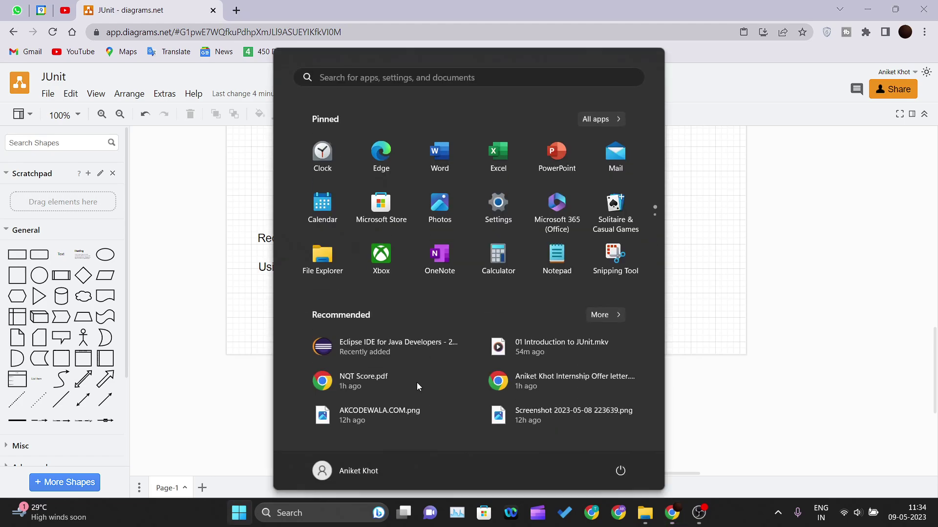
text(int)
key(Escape)
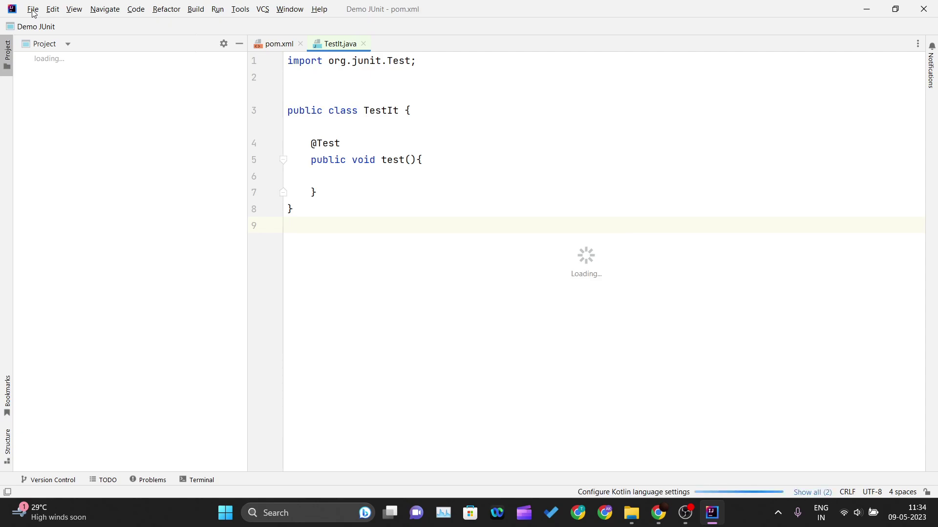
click(33, 11)
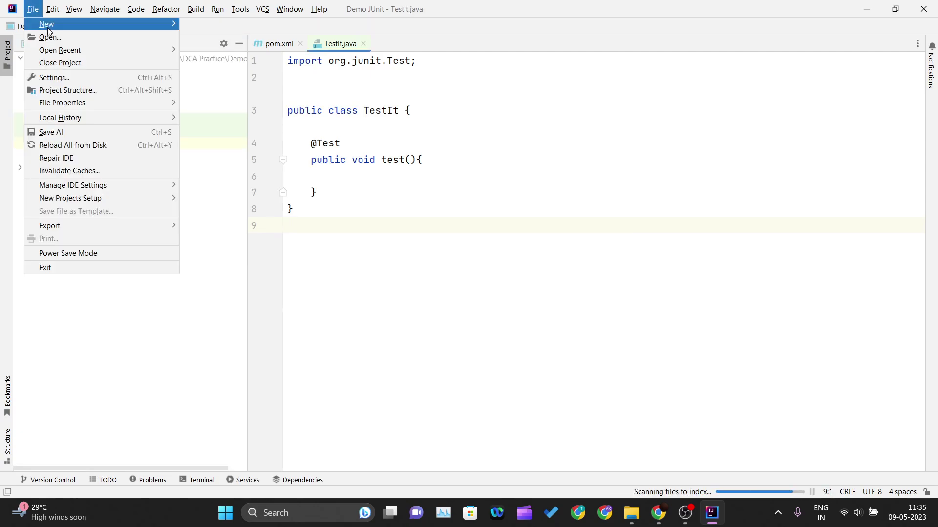
click(225, 26)
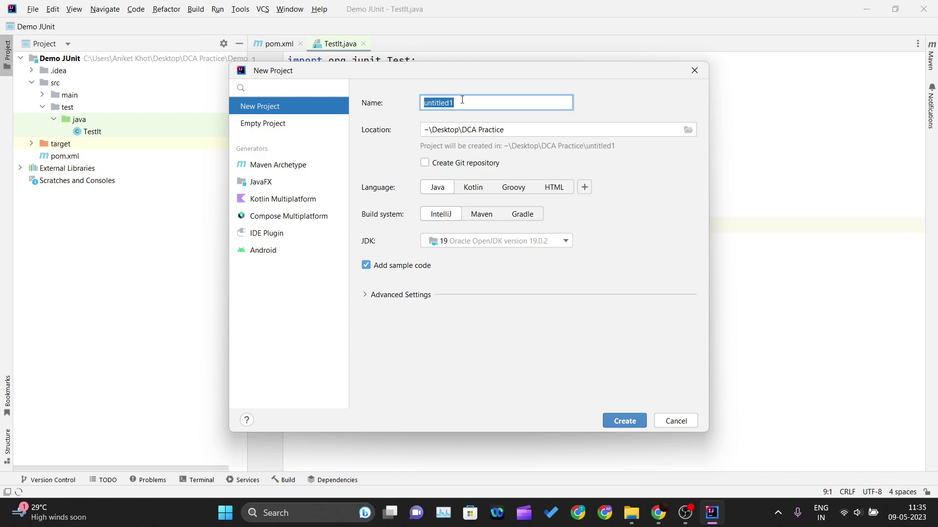
Create the DemoJunit Java project in the current window, then return to Chrome
text(DemoJunit)
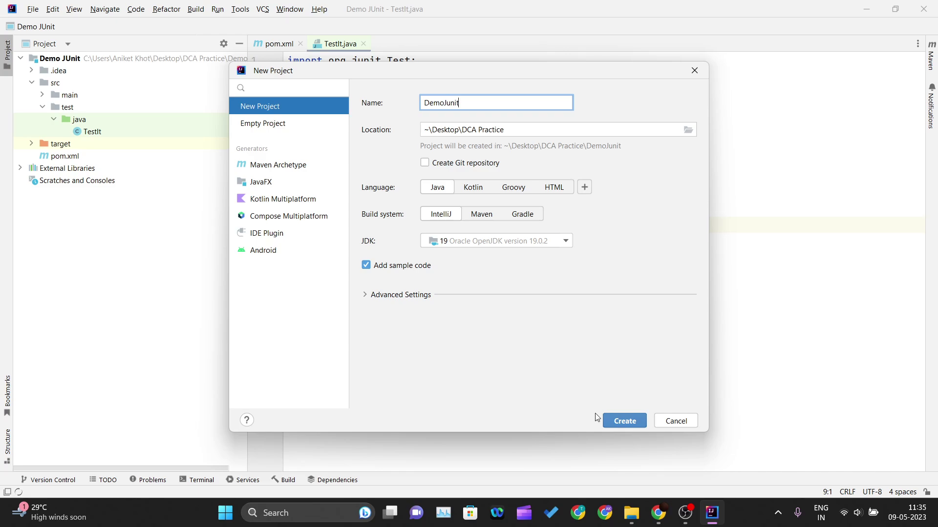
click(616, 420)
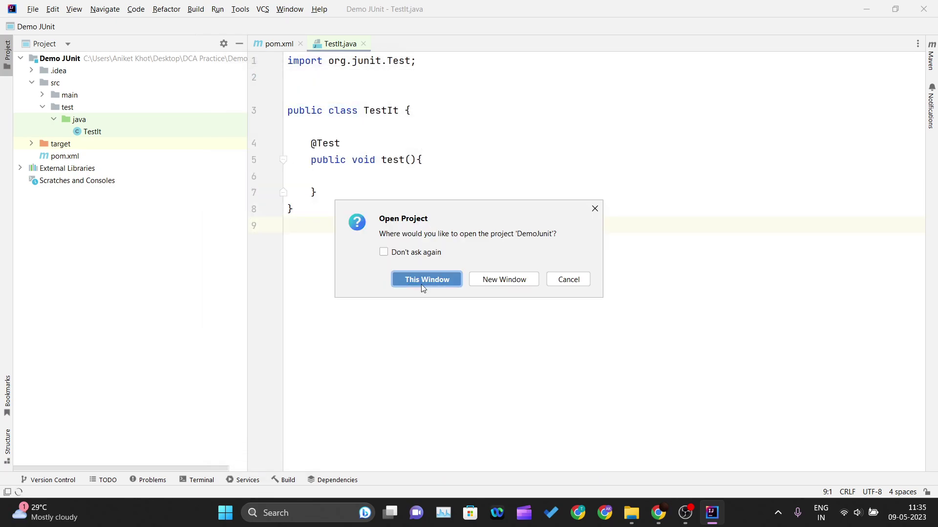
click(423, 285)
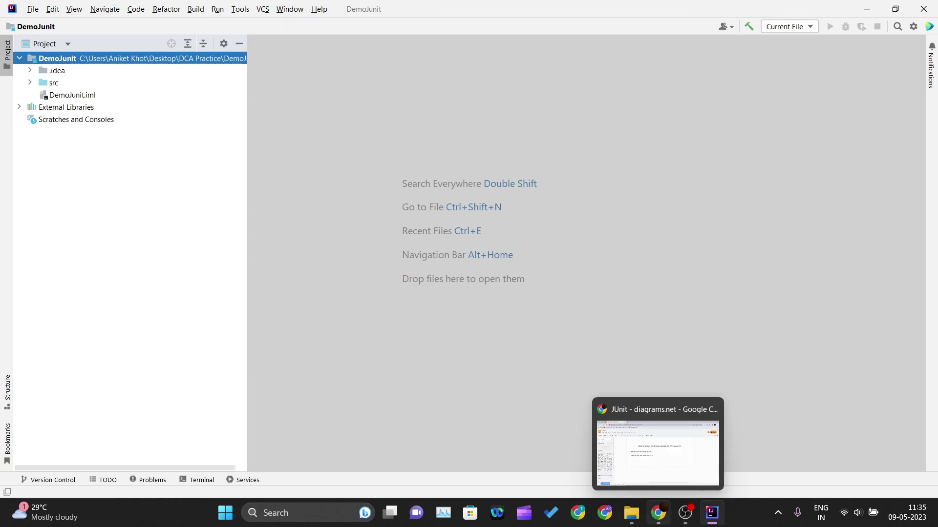
click(658, 513)
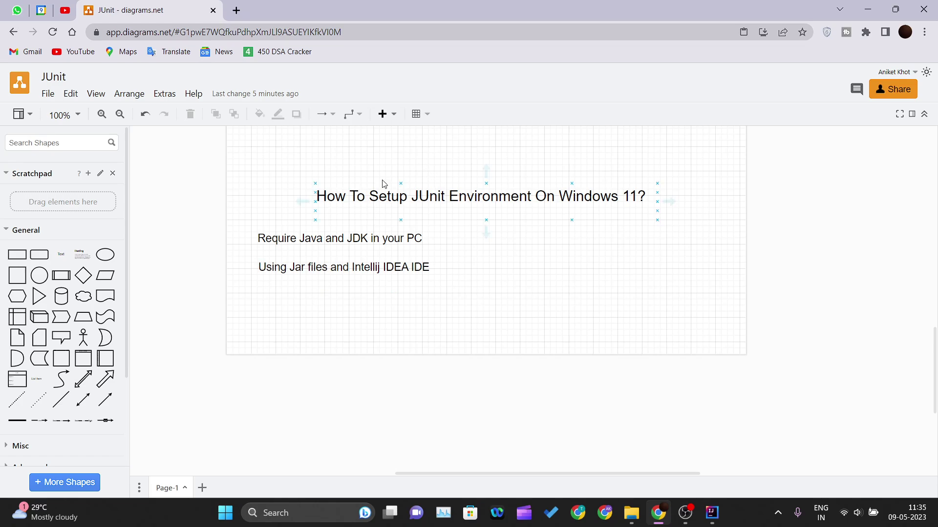
Search Google for 'juint' in a new tab and open the JUnit 5 website
click(240, 12)
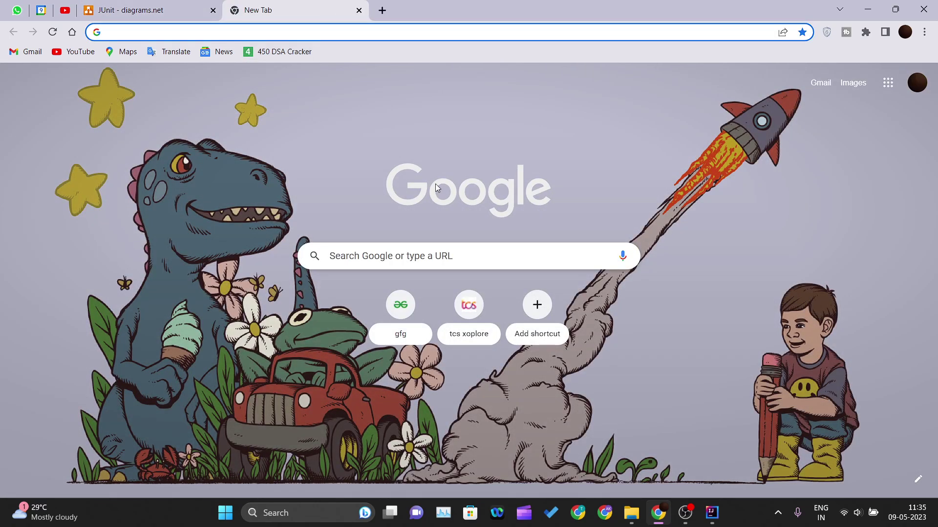
text(juint)
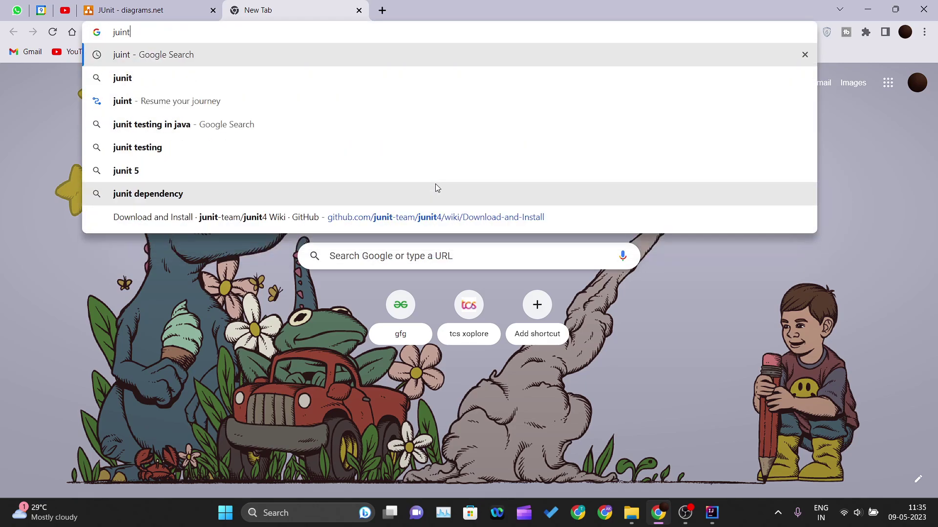
key(Return)
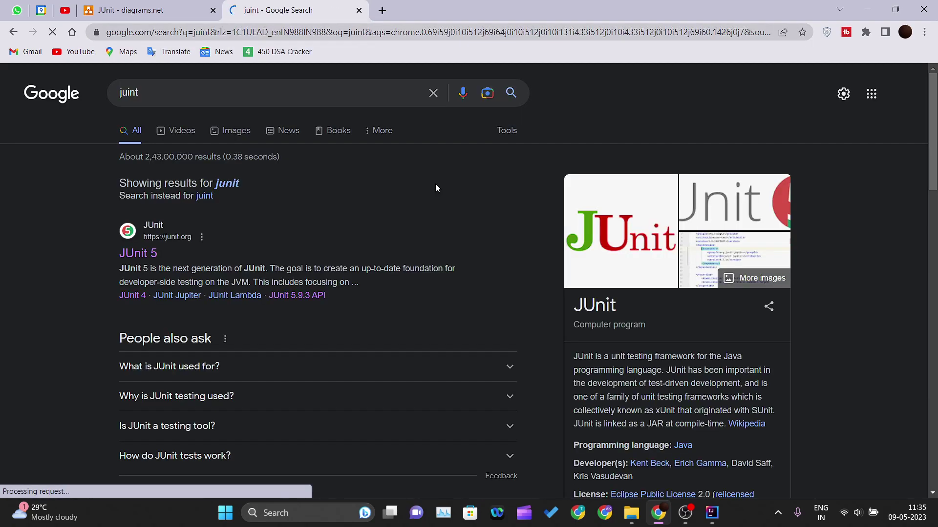
double_click(135, 93)
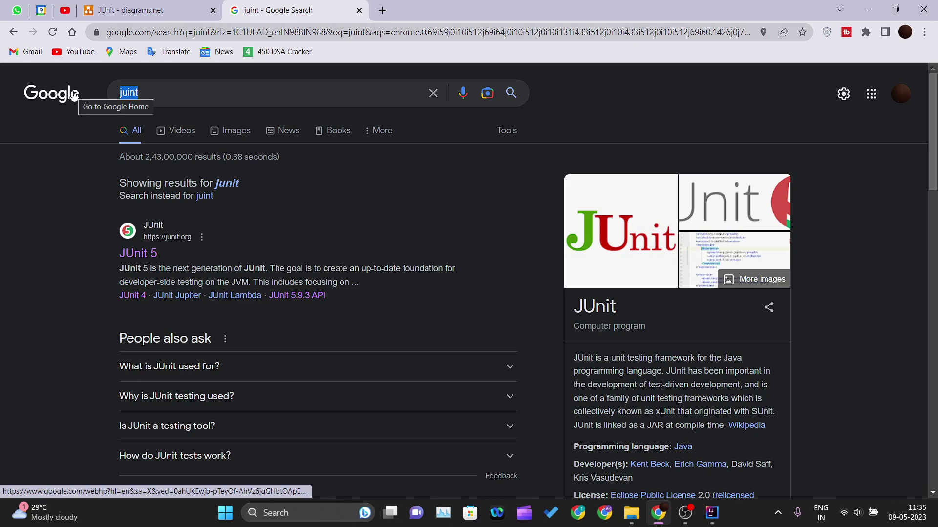
click(148, 259)
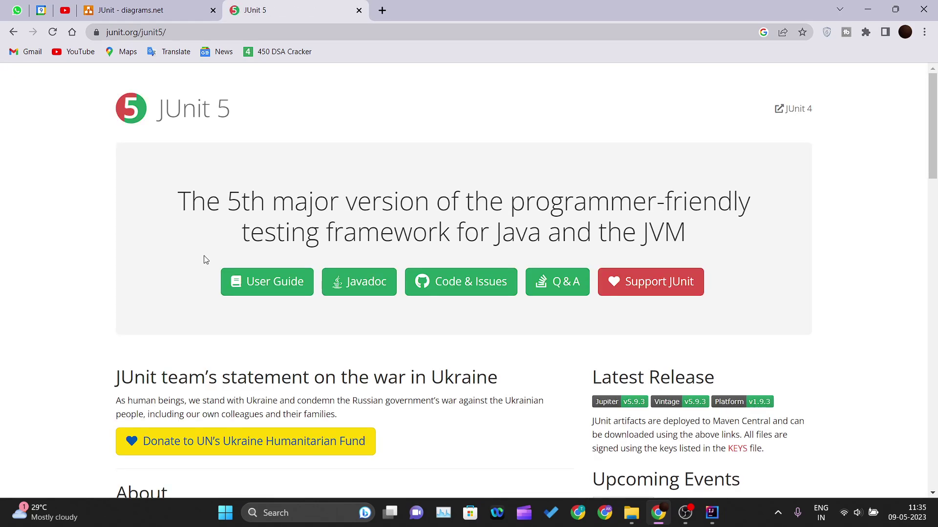
Go to the JUnit 4 site and open its Download and install instructions
click(803, 116)
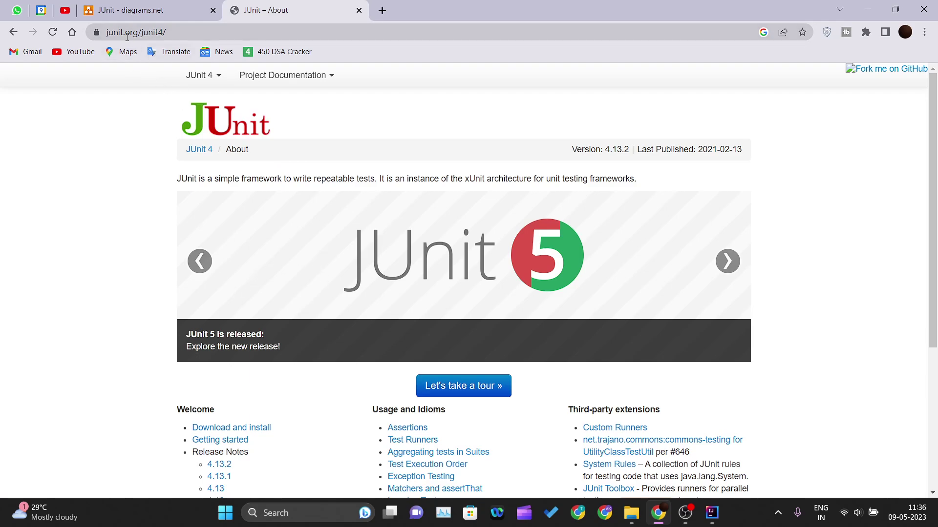
click(183, 32)
click(47, 254)
scroll(57, 259, down, 5)
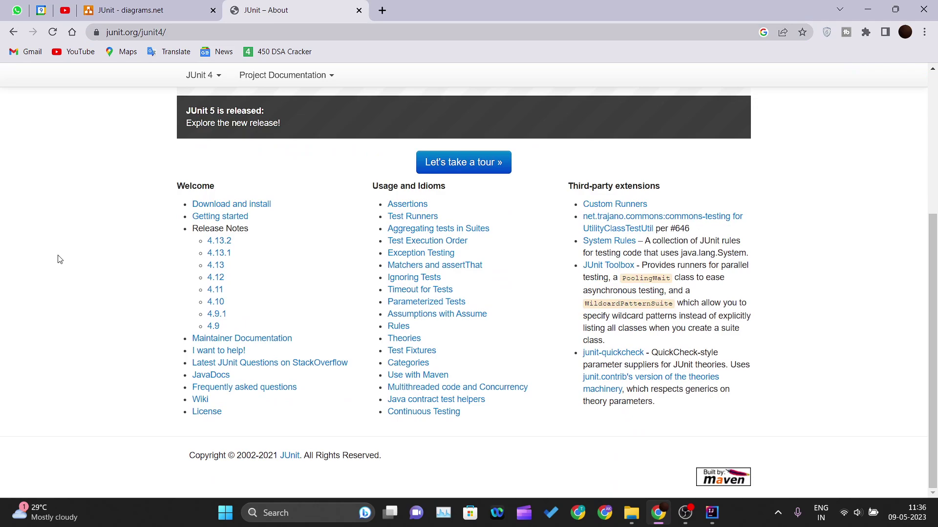
click(246, 207)
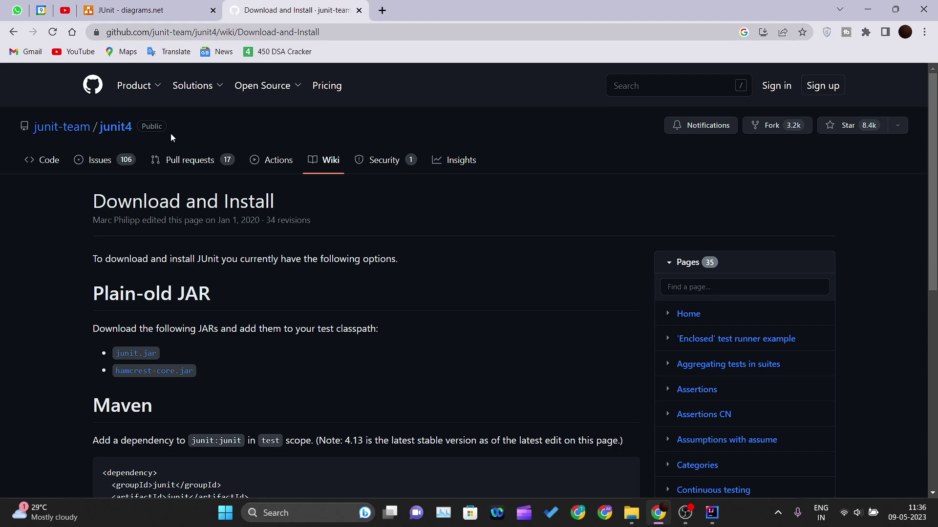
scroll(87, 326, down, 2)
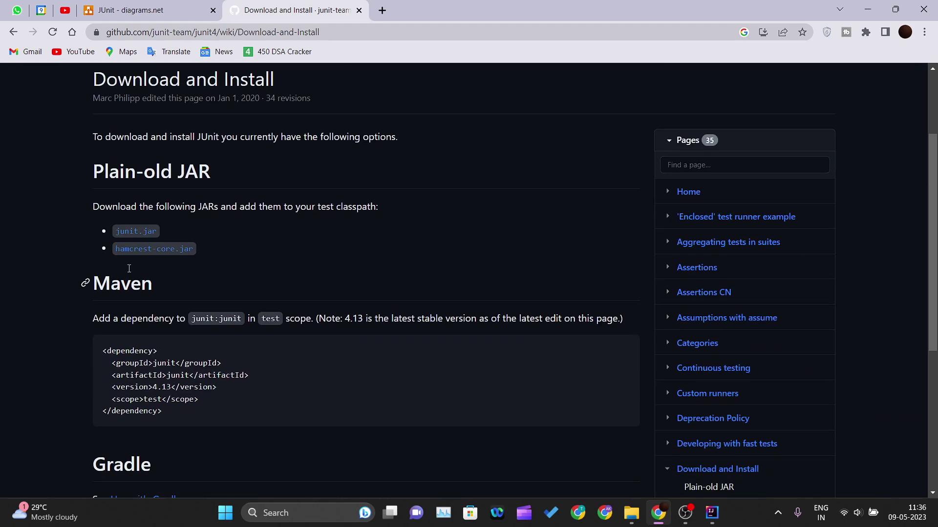
drag(84, 206, 380, 216)
click(381, 213)
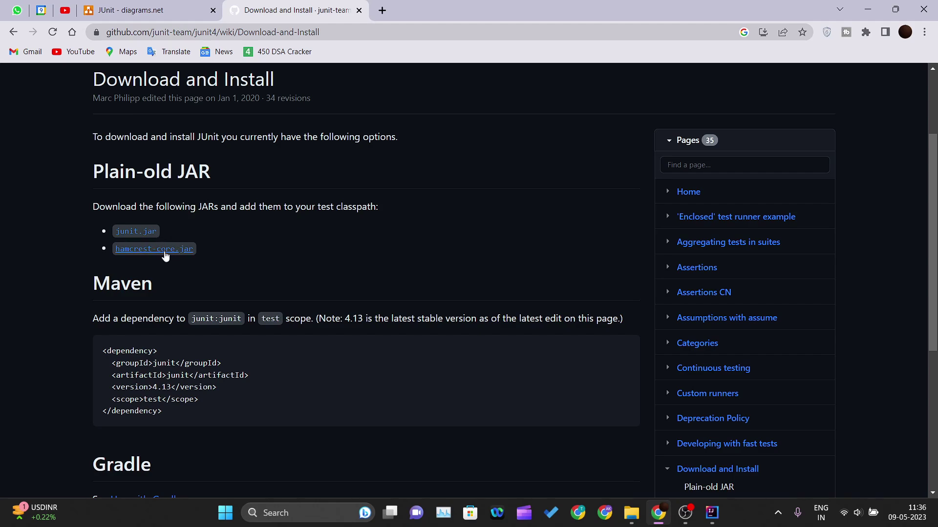
Check DemoJunit's external libraries, then follow the junit.jar link to Maven Central
click(712, 513)
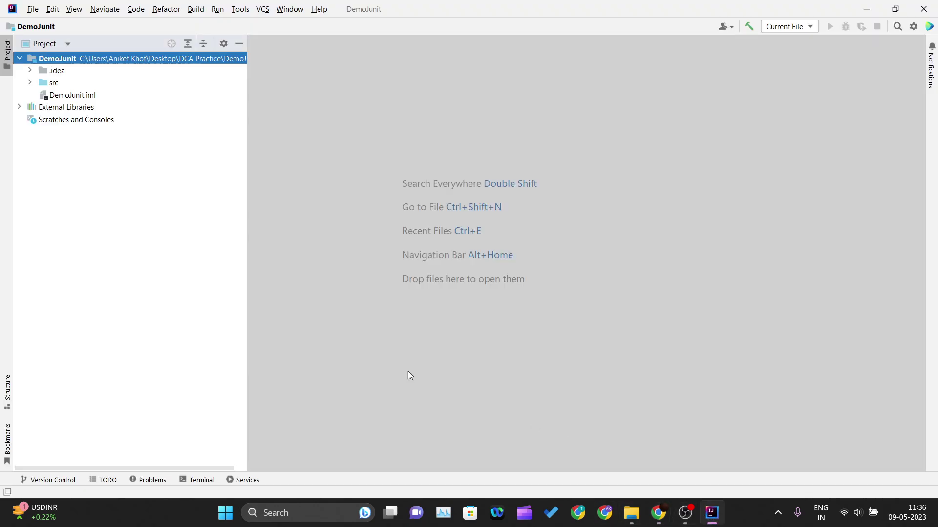
click(20, 107)
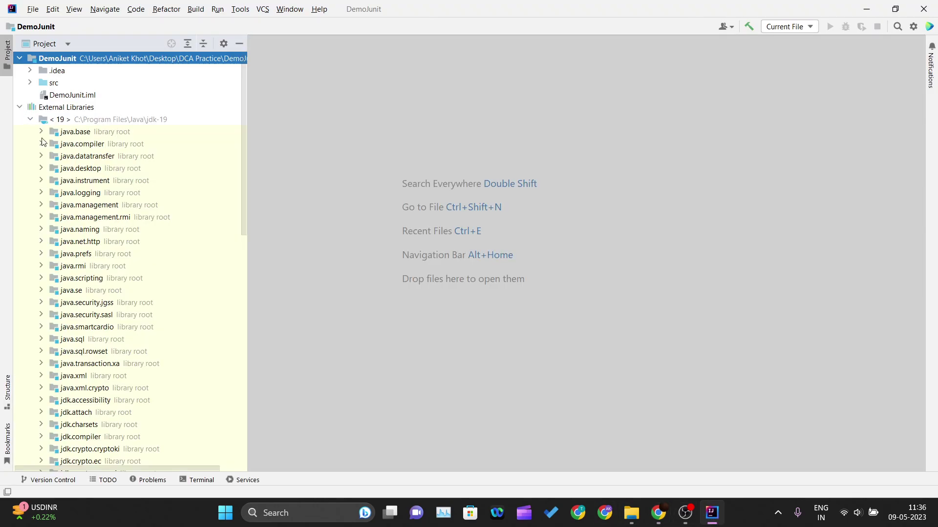
click(31, 120)
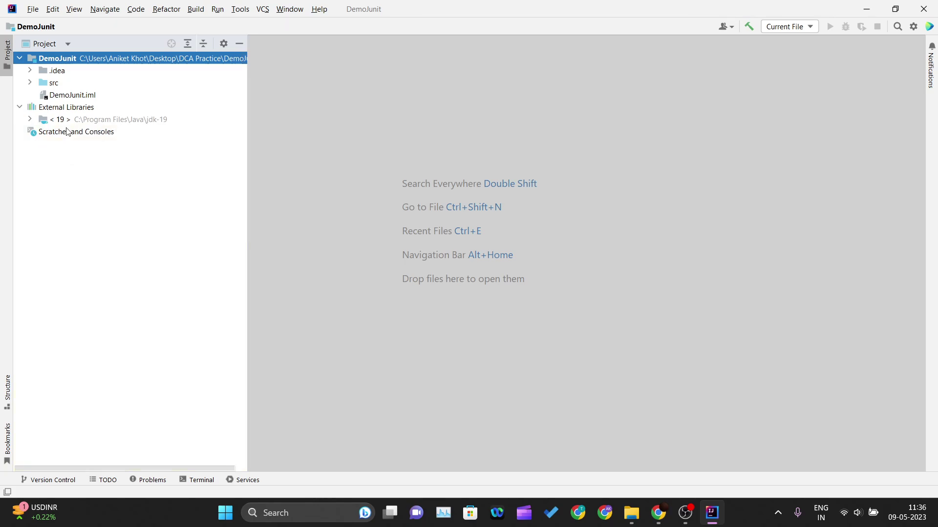
click(20, 107)
click(706, 518)
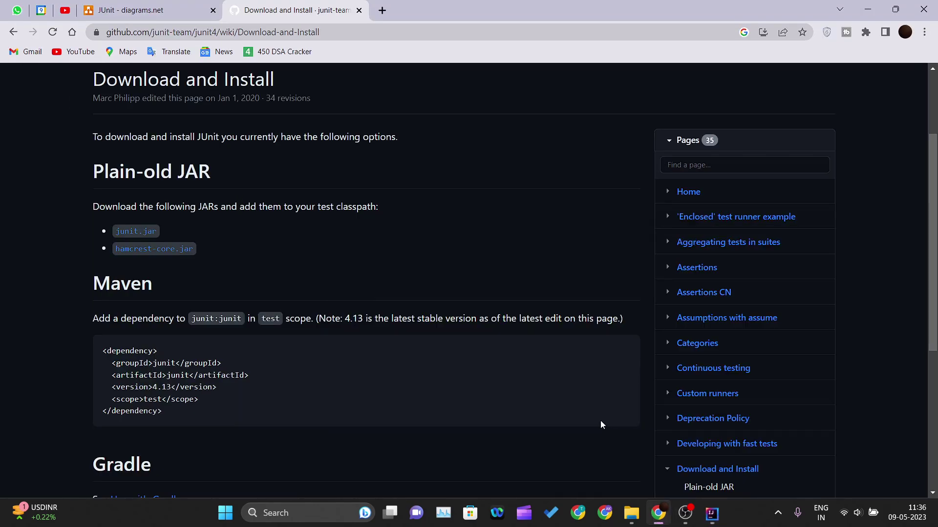
click(137, 234)
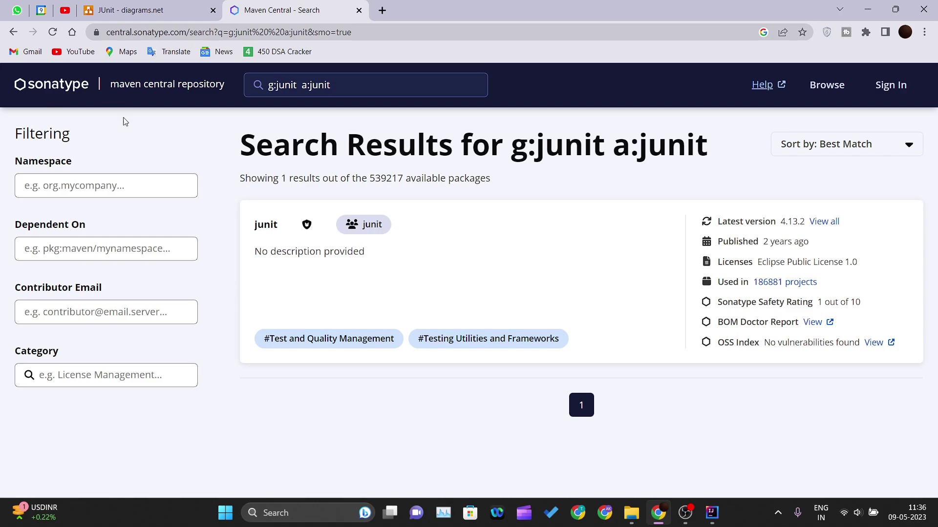
Open the junit artifact, browse version 4.13.2, and download junit-4.13.2.jar
click(642, 273)
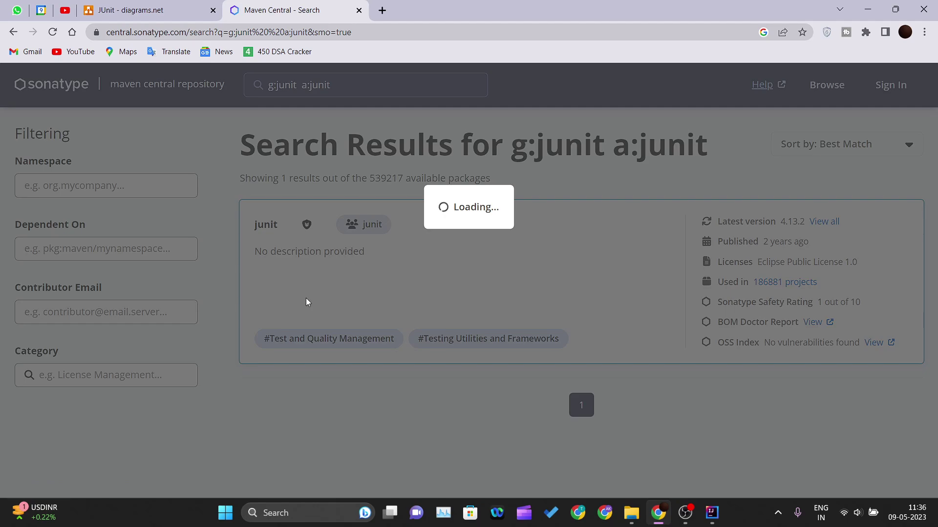
scroll(332, 329, down, 5)
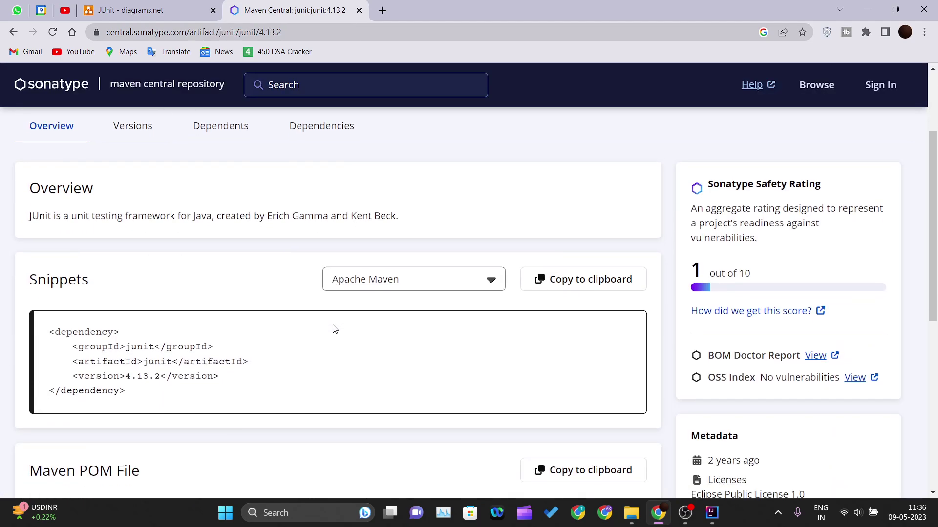
scroll(331, 329, up, 2)
scroll(177, 274, up, 2)
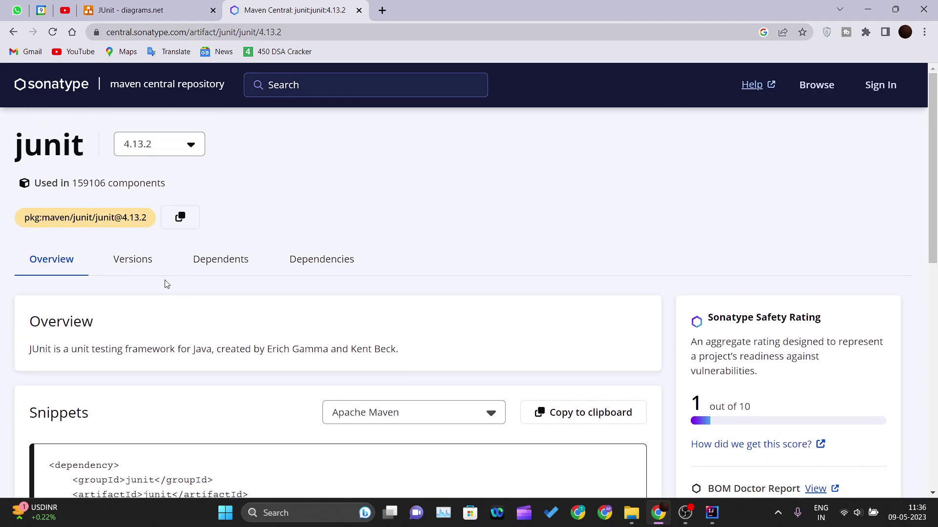
scroll(143, 315, down, 5)
scroll(145, 307, up, 5)
click(195, 269)
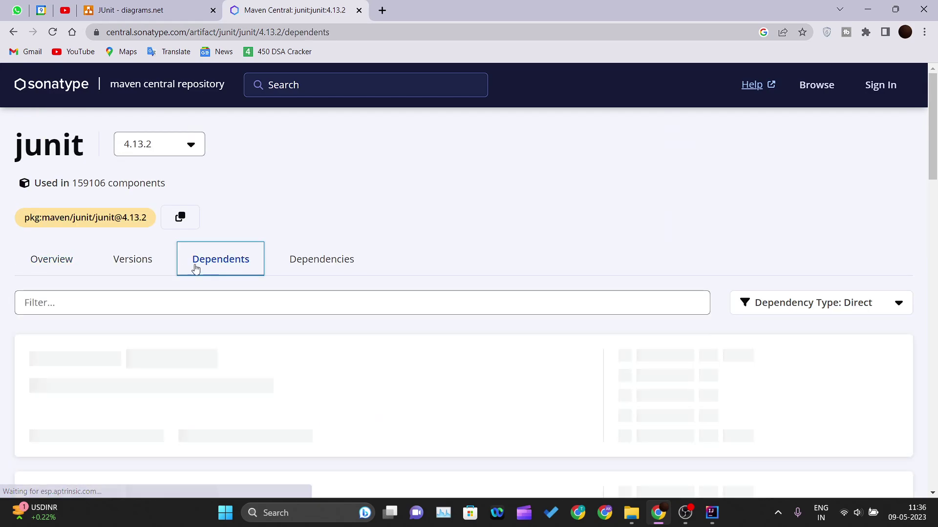
click(143, 265)
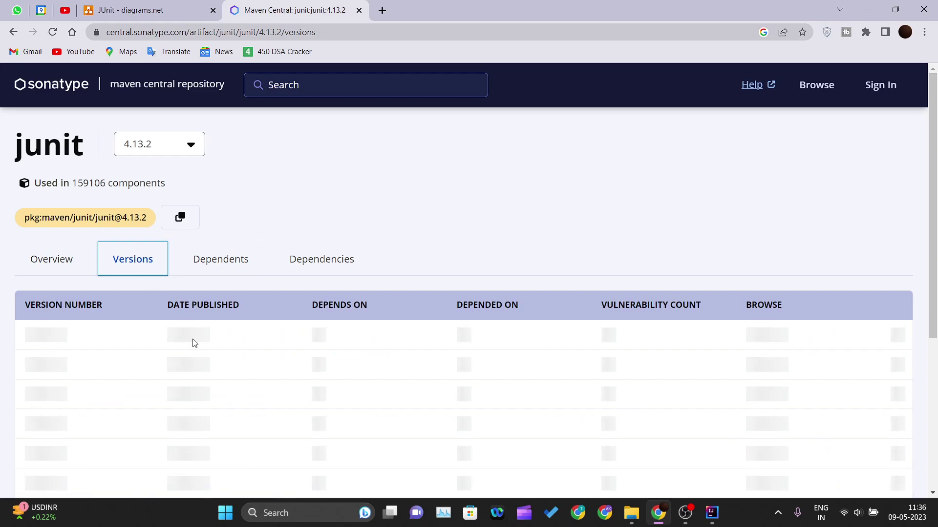
scroll(329, 370, down, 2)
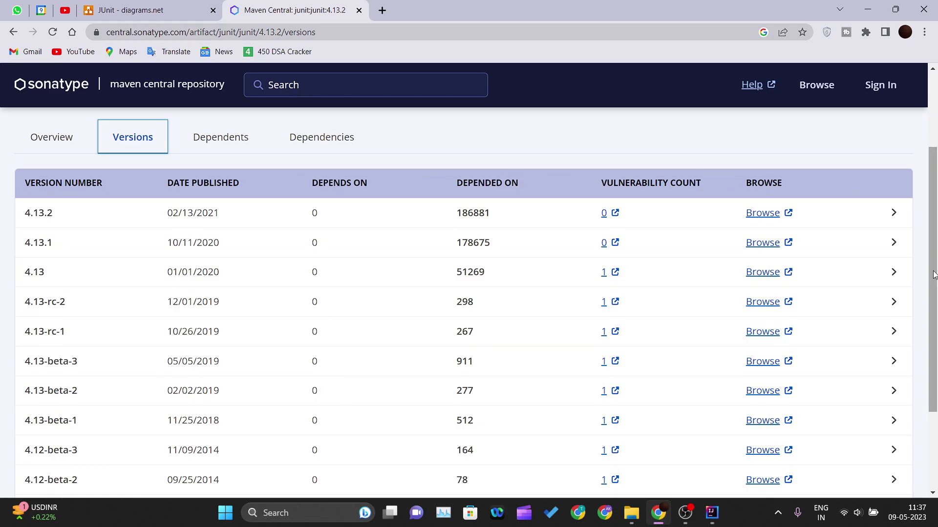
click(778, 215)
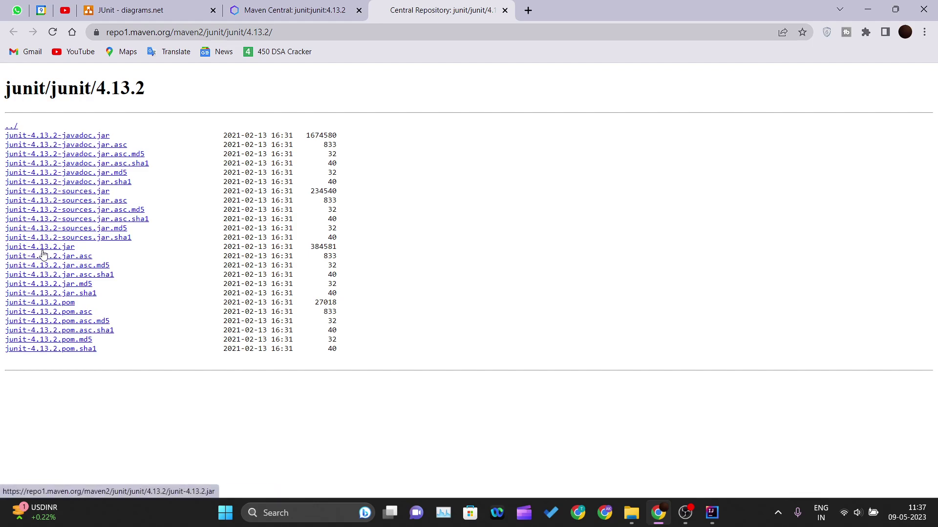
click(61, 248)
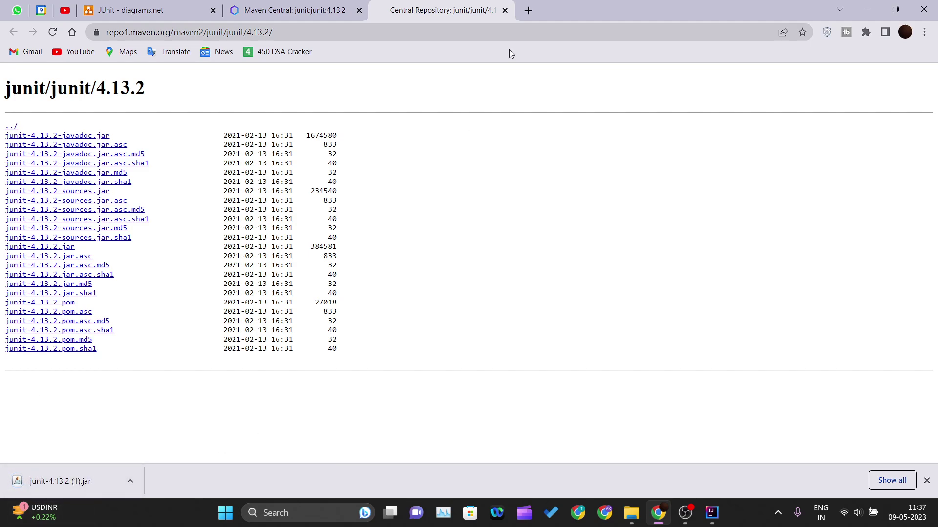
Close the file listing and go back to the JUnit download instructions
click(505, 10)
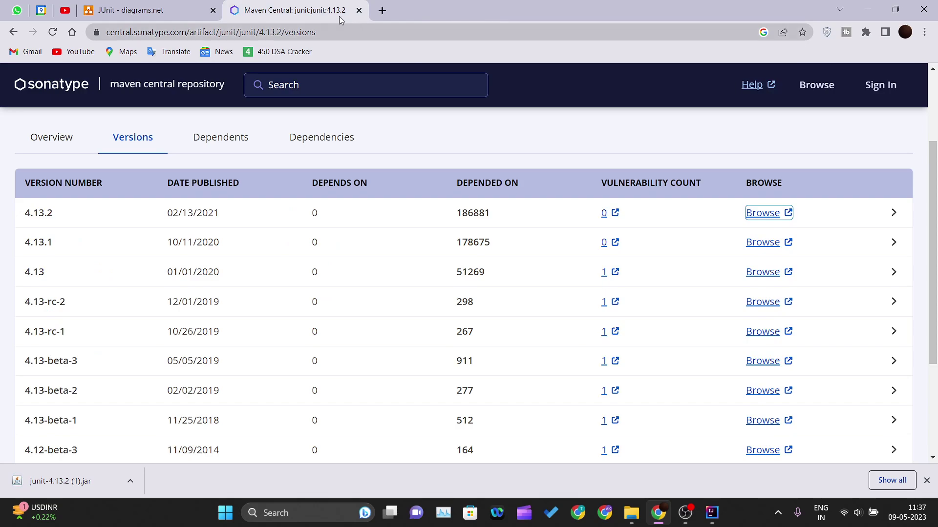
click(13, 32)
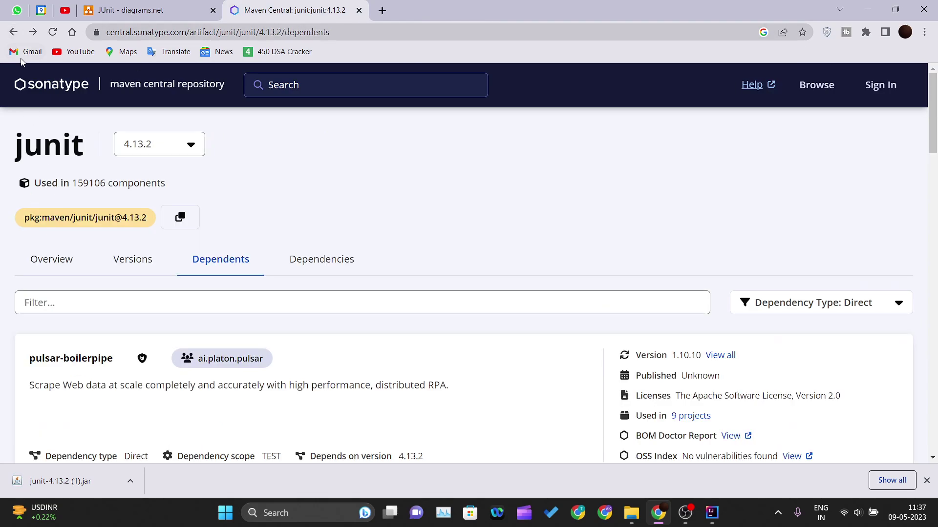
click(13, 31)
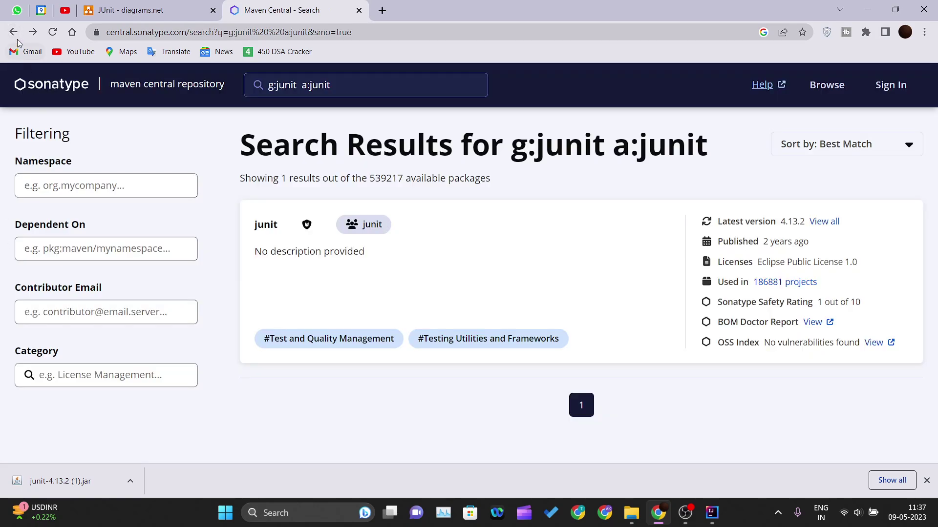
click(14, 32)
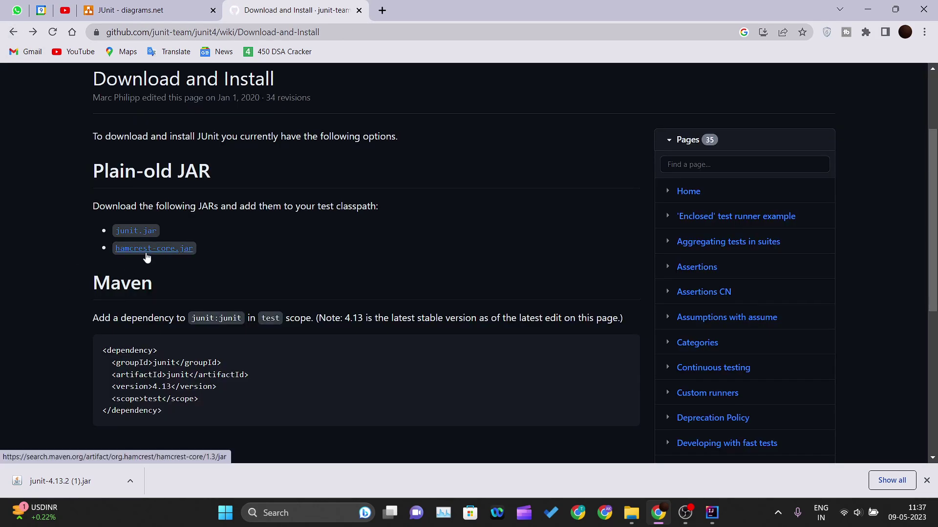
Download hamcrest-core-1.3.jar from its repository page and return to IntelliJ
click(147, 252)
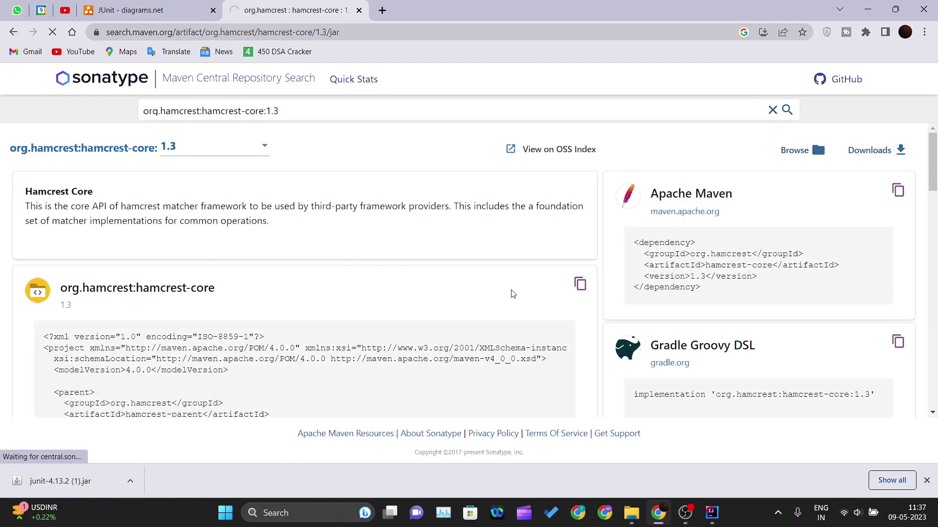
click(901, 150)
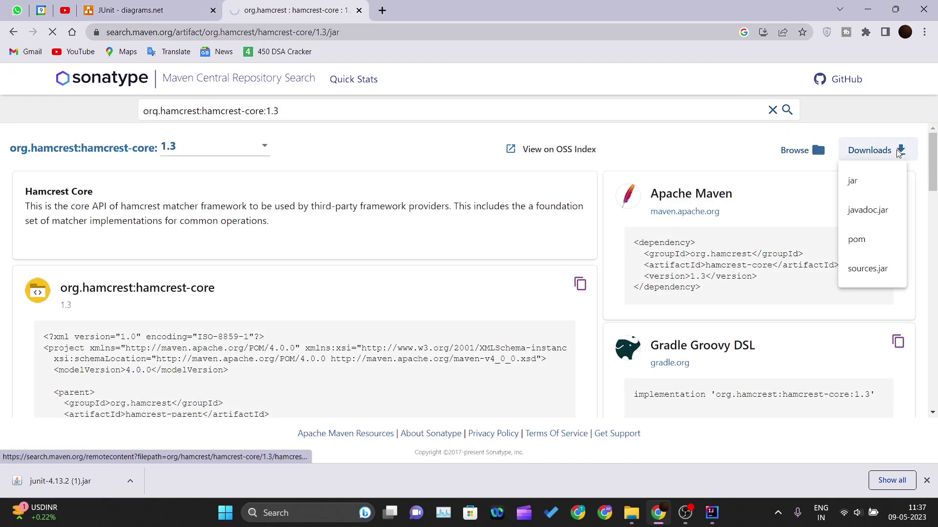
click(879, 182)
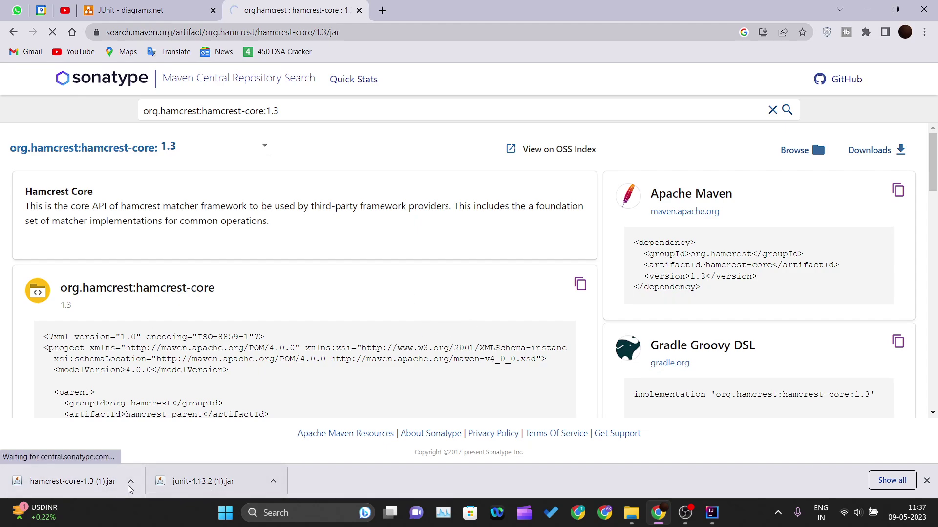
click(712, 512)
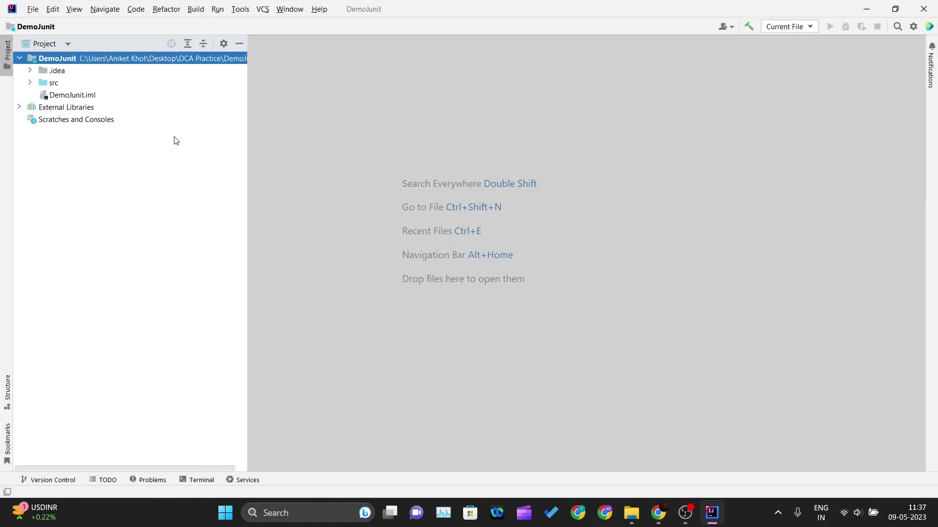
click(19, 107)
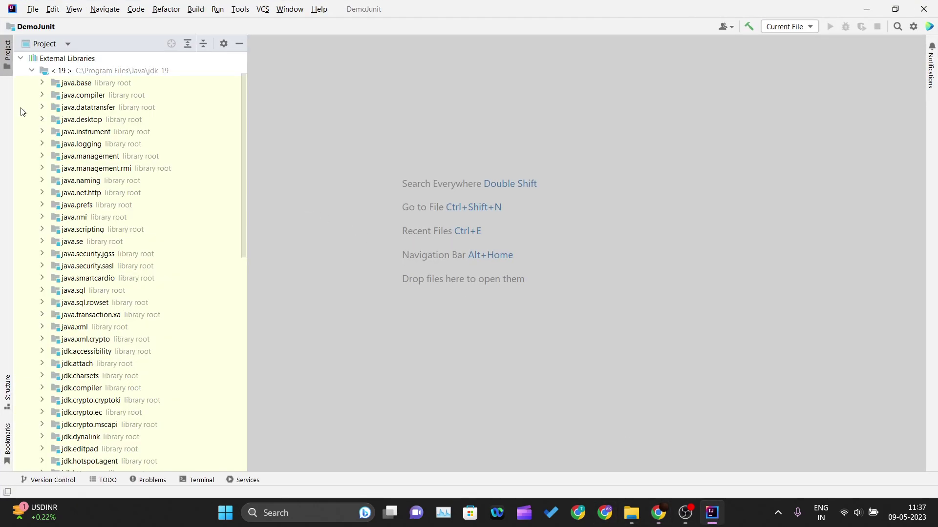
click(30, 72)
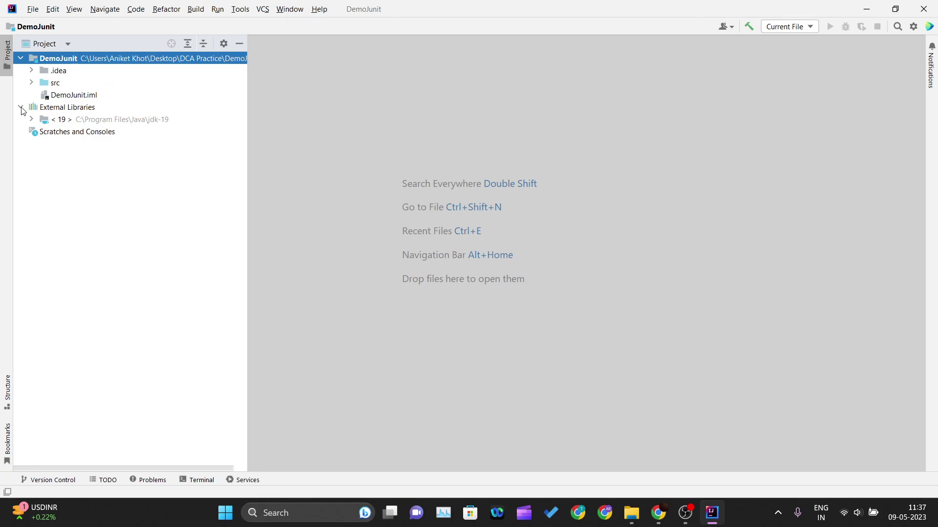
click(20, 107)
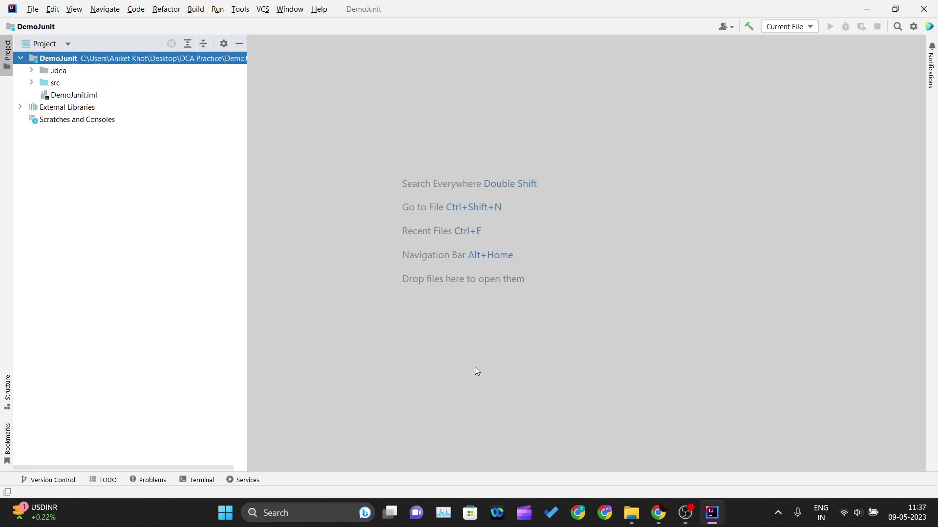
click(713, 513)
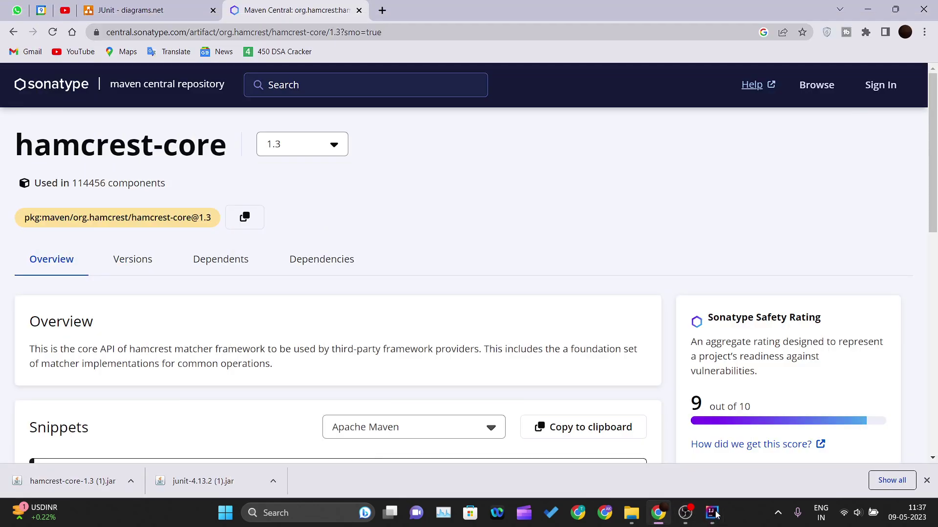
click(927, 481)
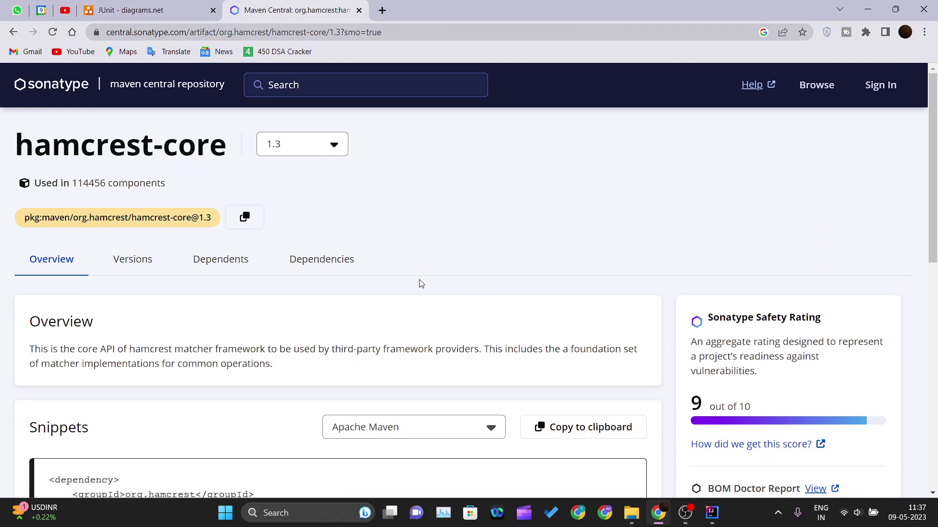
click(195, 9)
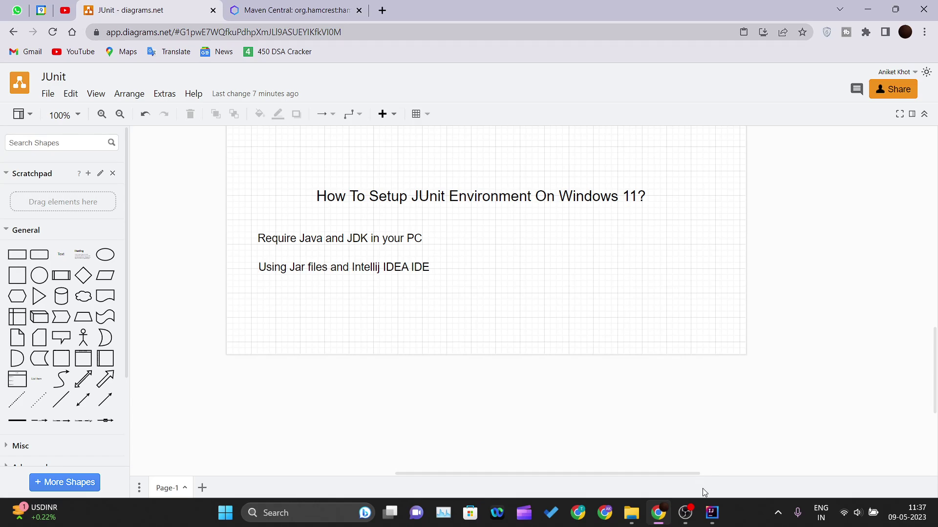
click(711, 476)
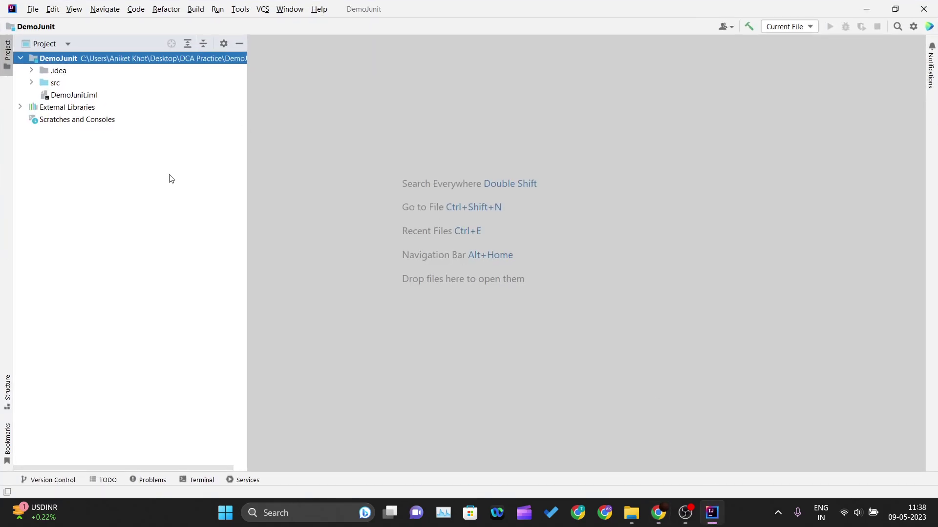
Create a new Java class named TestHere in the src folder
double_click(56, 83)
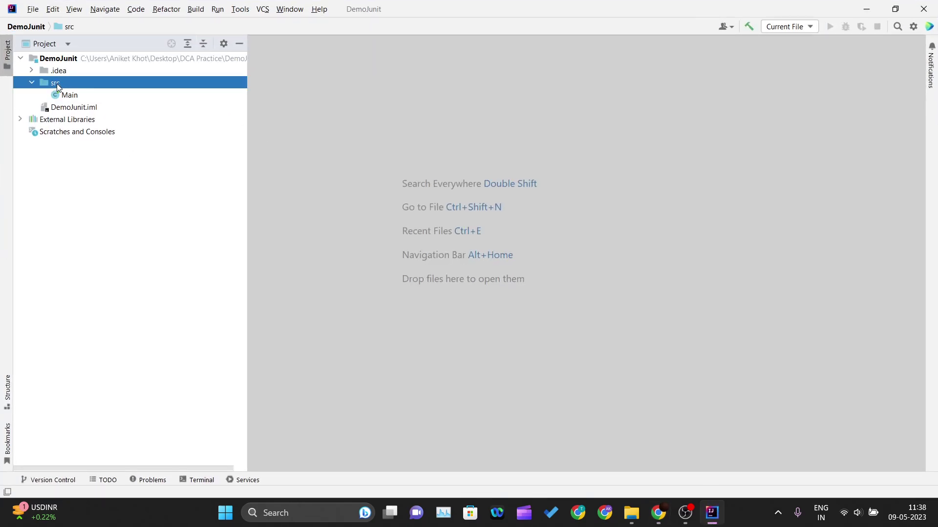
right_click(57, 83)
mouse_move(128, 87)
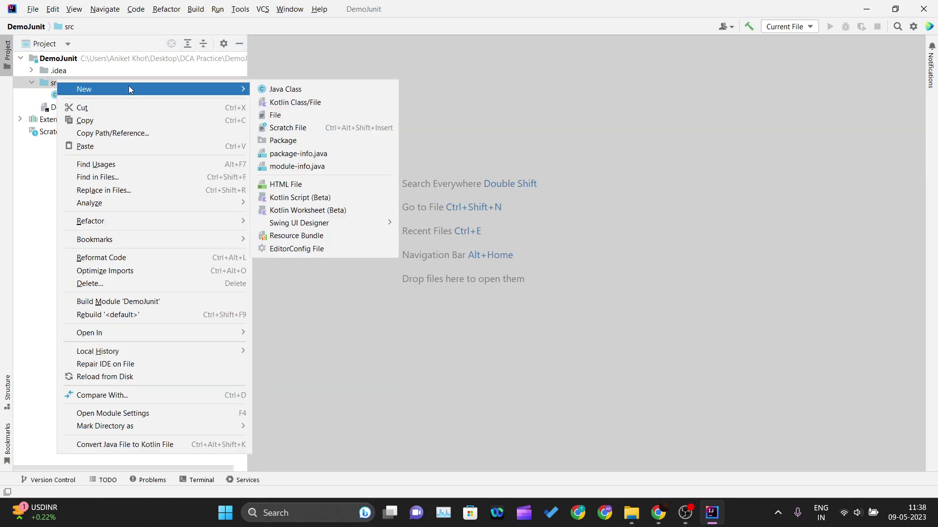
click(292, 92)
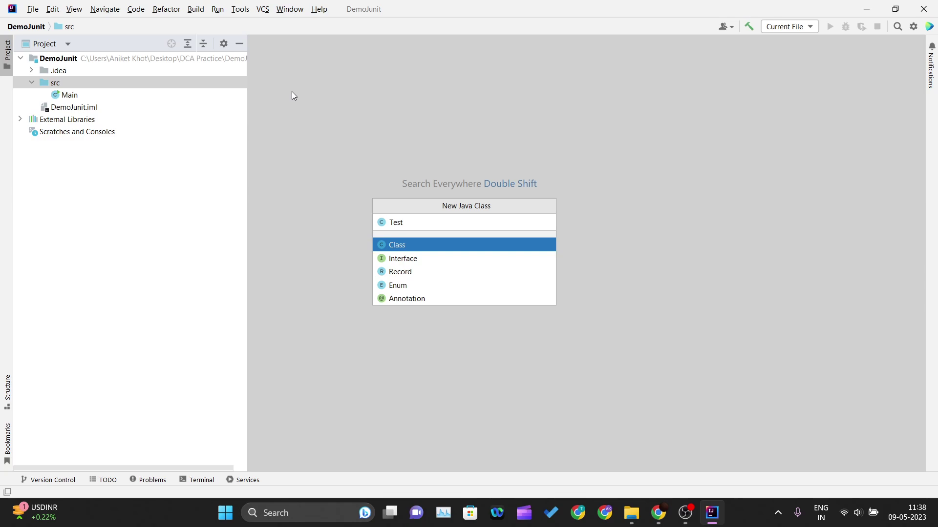
text(TestHere)
key(Return)
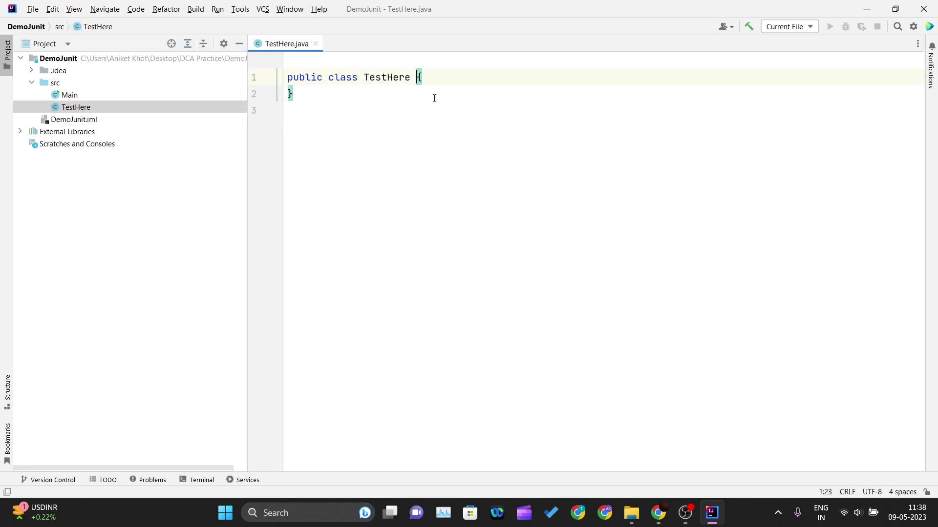
Add an empty main method to TestHere via the main template, with a blank line above
click(463, 61)
key(Return)
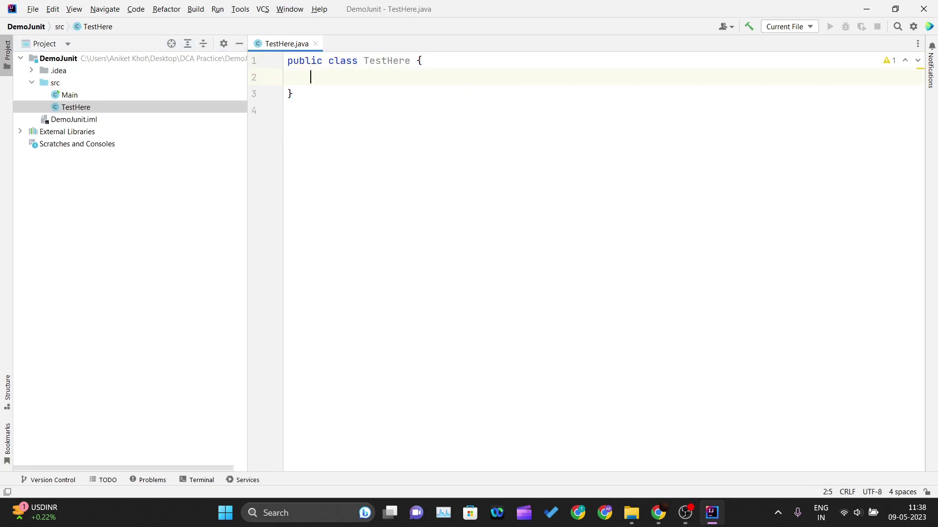
text(main)
key(Return)
key(BackSpace)
key(BackSpace)
text(n)
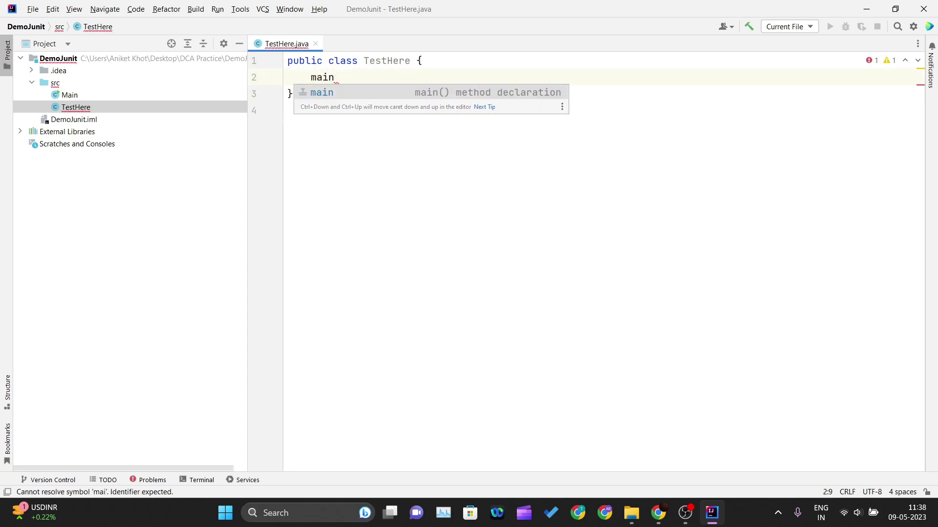
key(Return)
click(449, 73)
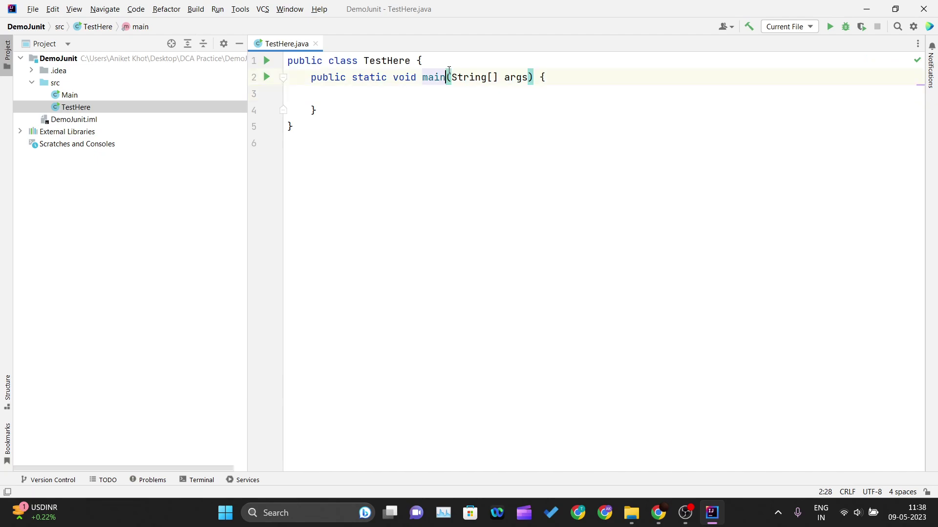
click(449, 62)
key(Return)
key(Return)
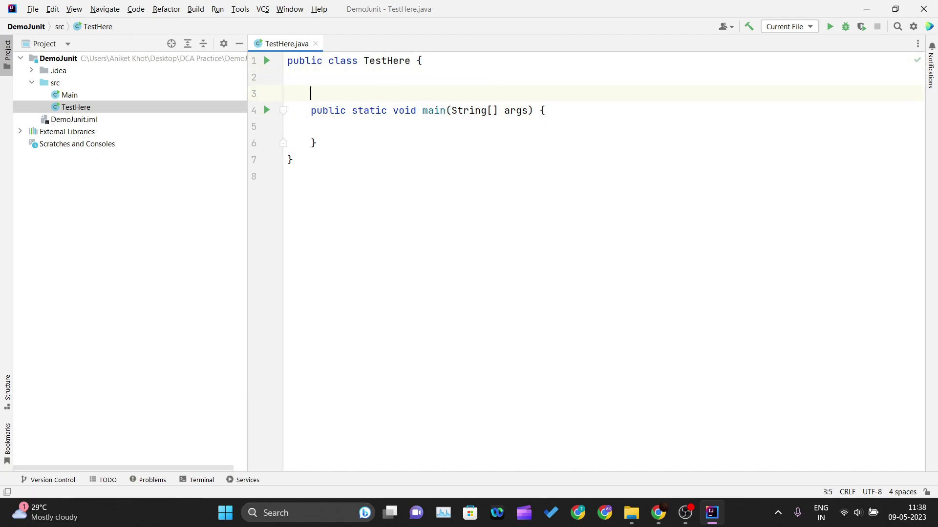
Declare a public void TestCases() method in TestHere
text(publ)
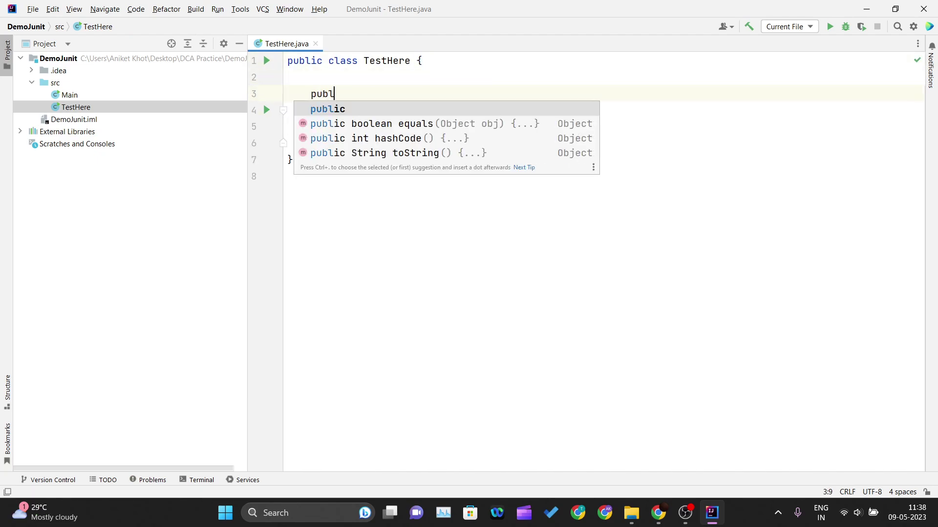
text(ic static)
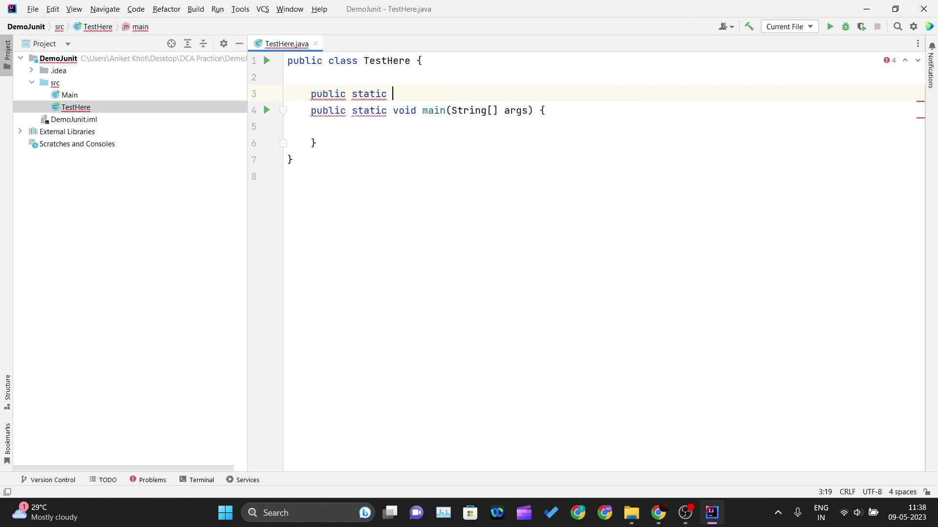
key(BackSpace)
key(BackSpace)
key(BackSpace)
key(BackSpace)
key(BackSpace)
key(BackSpace)
key(BackSpace)
text(v)
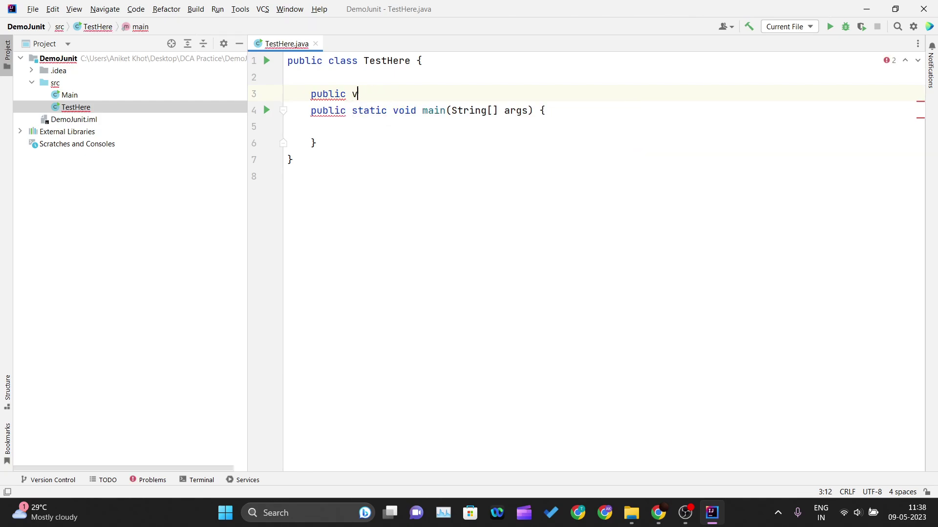
text(oid T)
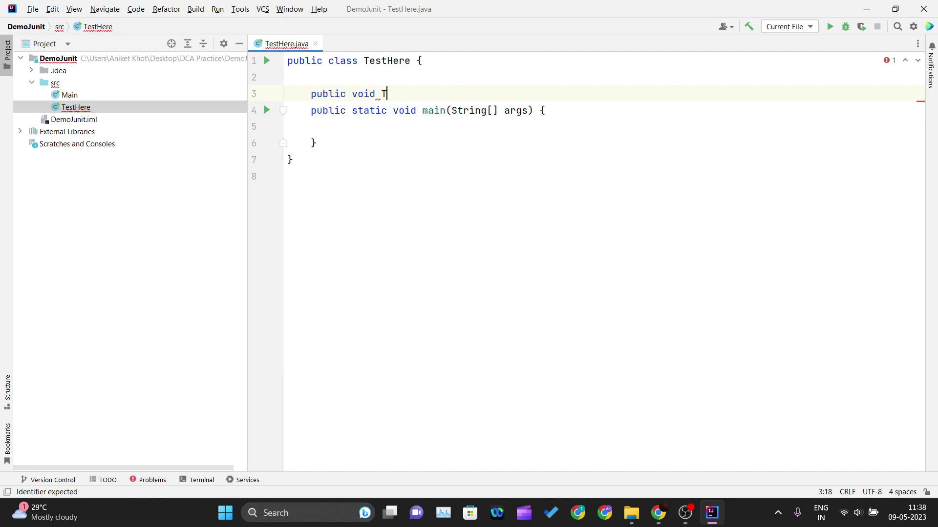
text(estCase)
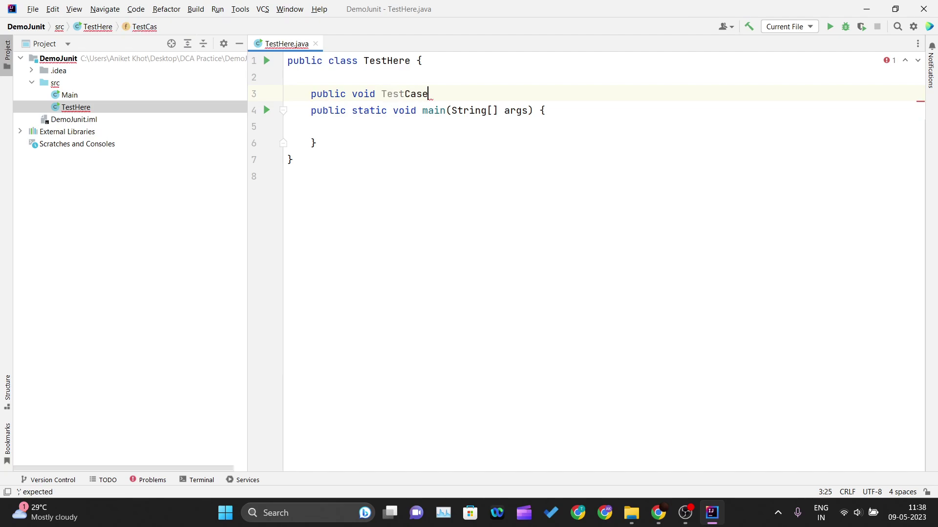
text(s(){)
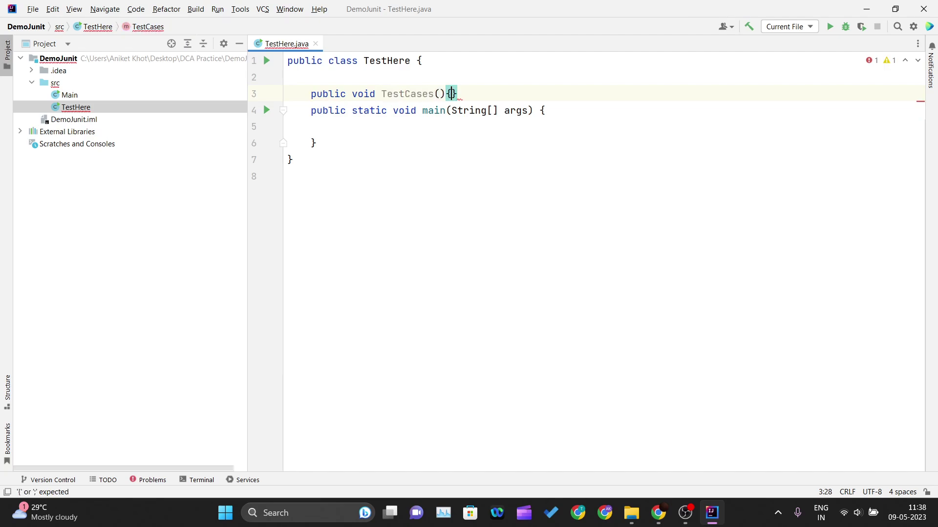
key(Return)
Add a System.out.println printing "Executing Junit Test Cases!!!" inside TestCases, fixing the typo
text(s)
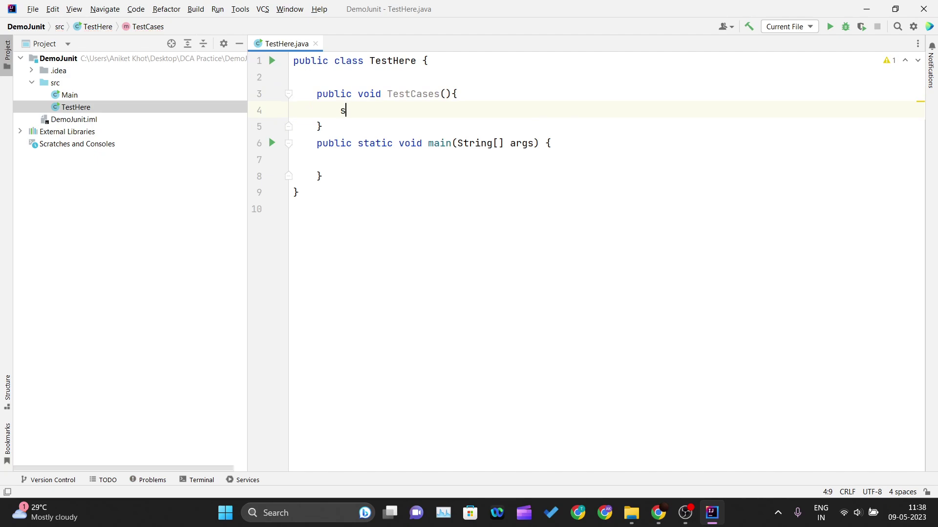
text(ys)
key(BackSpace)
key(BackSpace)
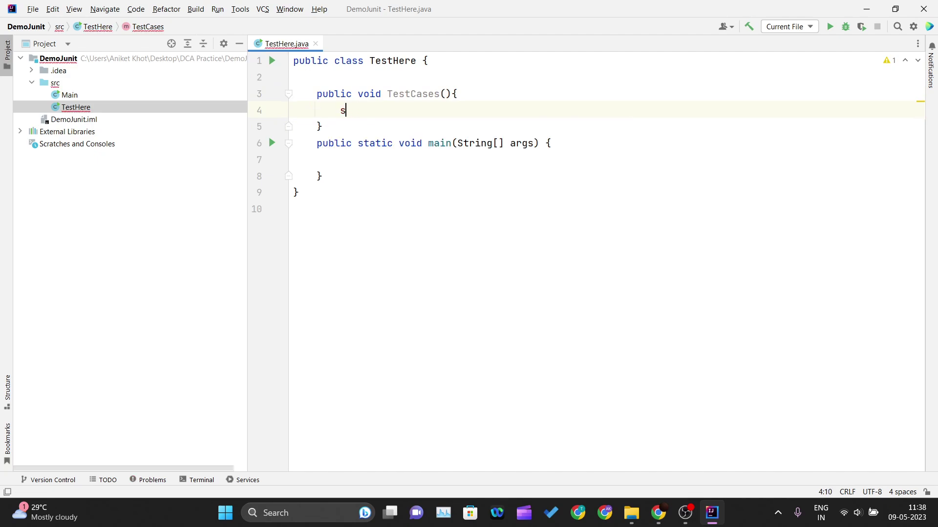
text(o)
key(Return)
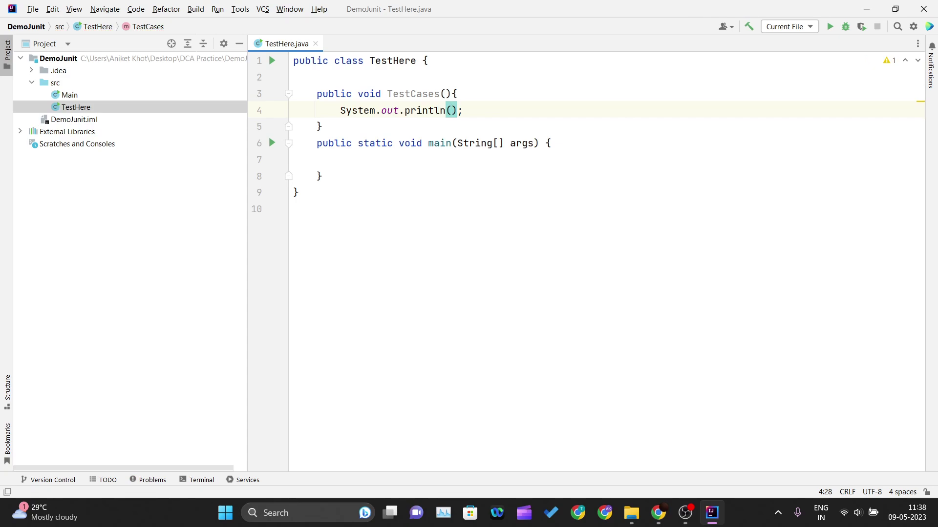
text("Executing Jui)
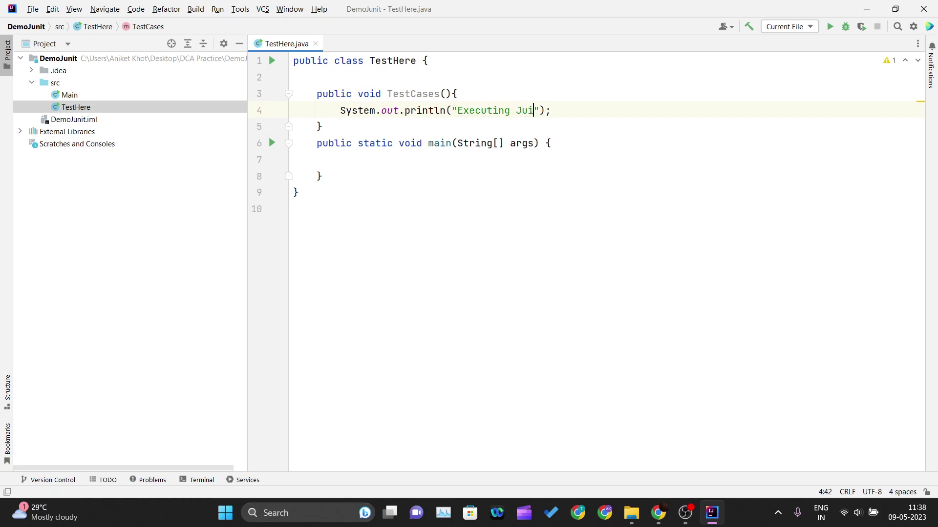
text(nt)
key(BackSpace)
key(BackSpace)
key(BackSpace)
key(BackSpace)
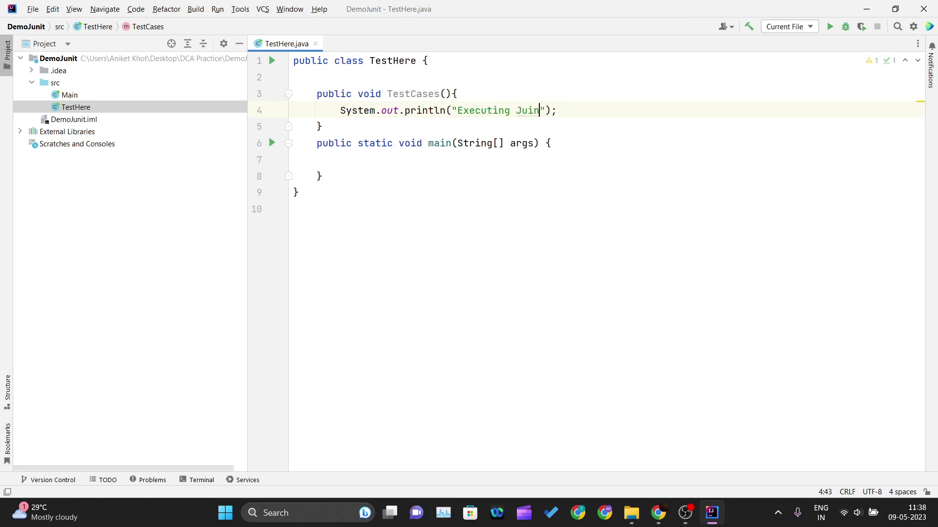
text(nit Test Cases)
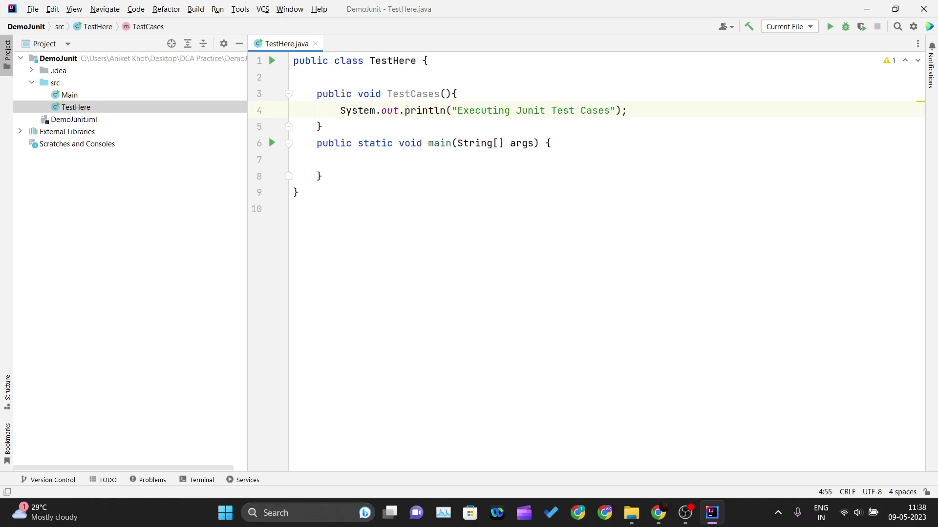
text(!!!)
click(370, 85)
mouse_move(368, 87)
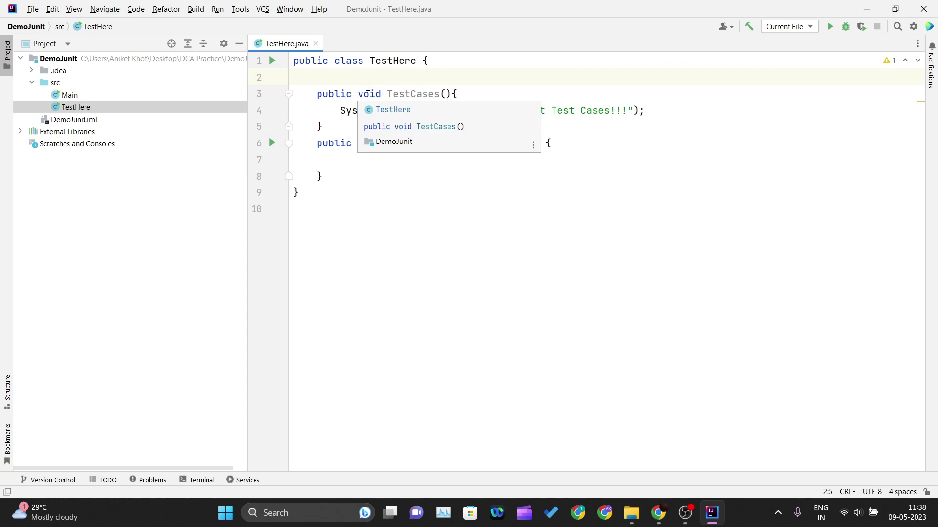
key(Return)
text(@)
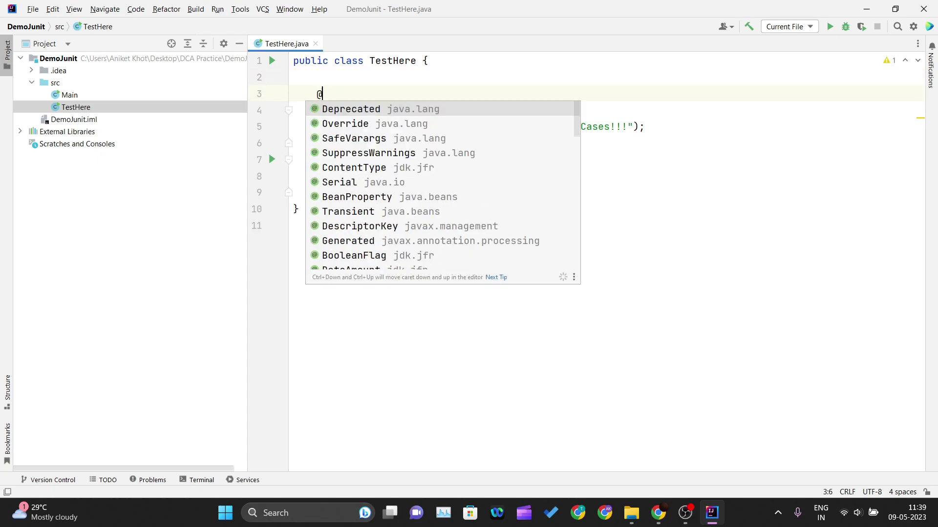
text(Test)
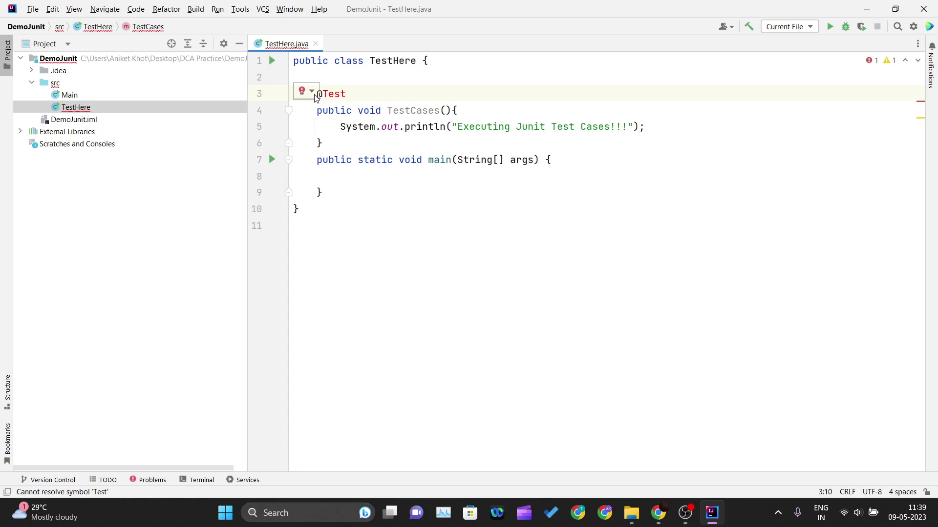
click(314, 94)
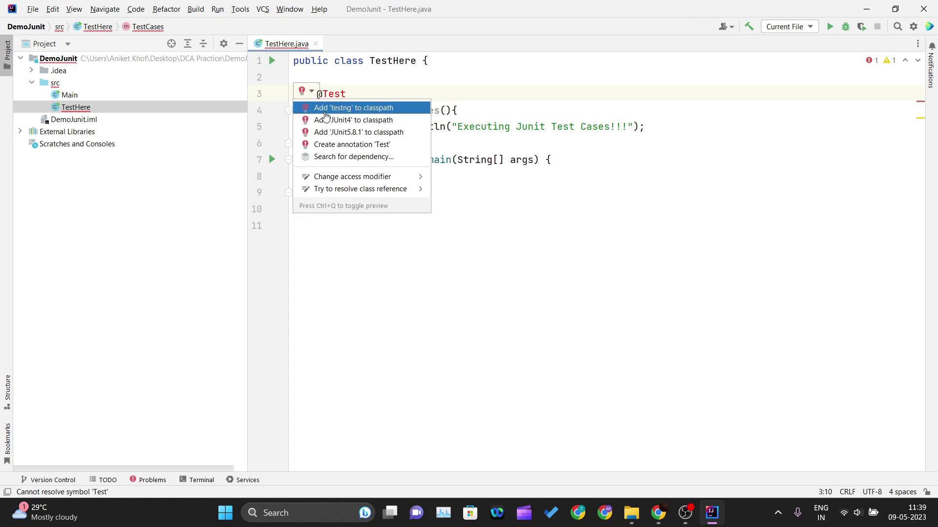
key(Escape)
click(335, 94)
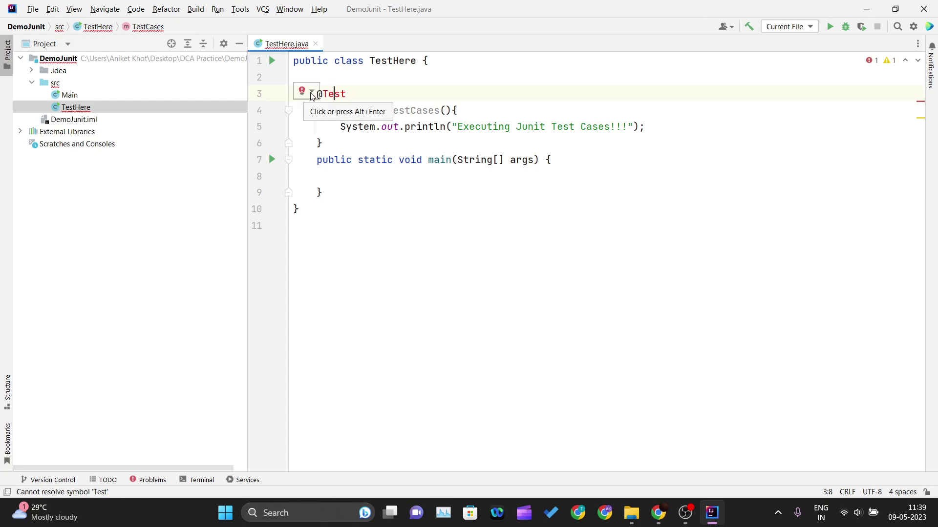
click(311, 95)
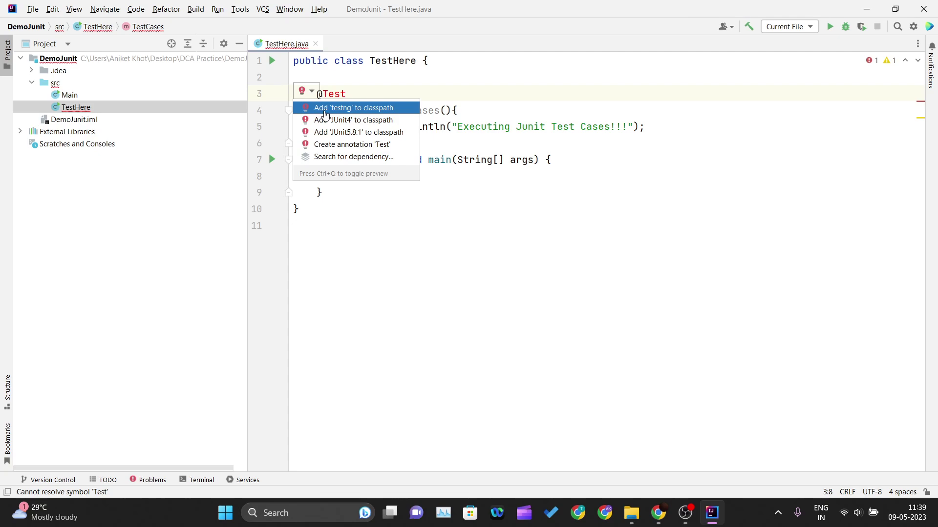
Add JUnit4 (junit 4.13.1) to the classpath so org.junit.Test gets imported
click(366, 121)
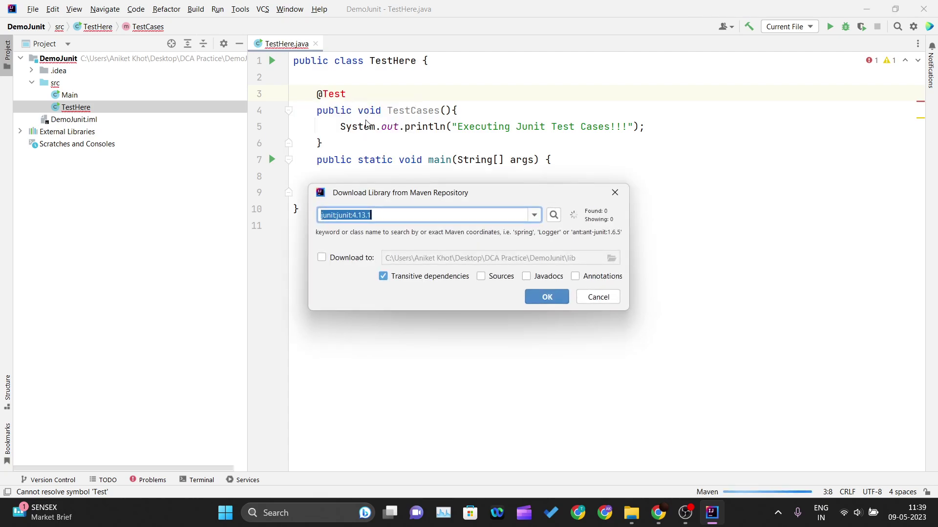
click(547, 297)
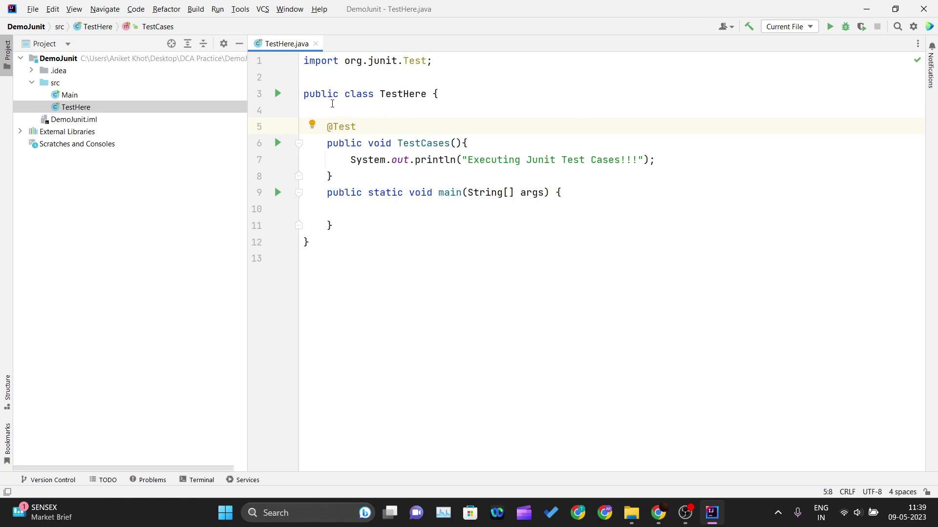
drag(304, 61, 433, 61)
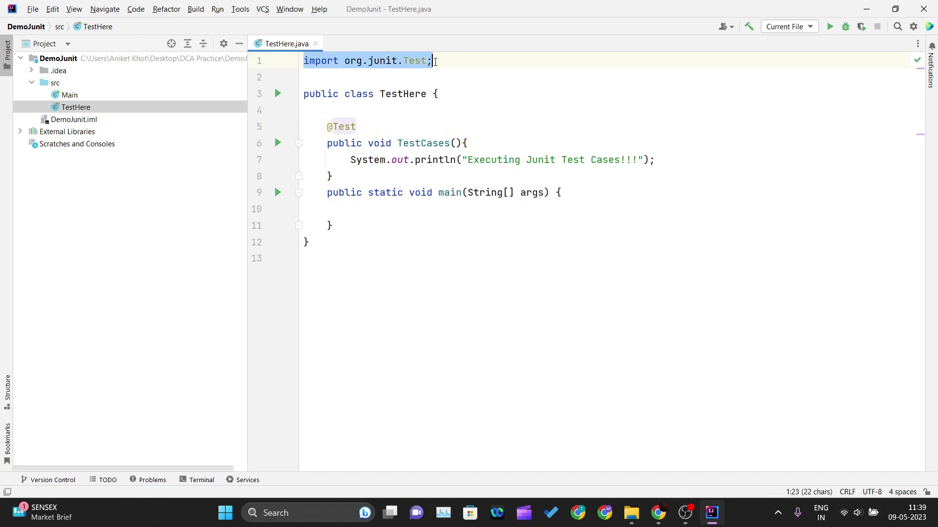
click(434, 62)
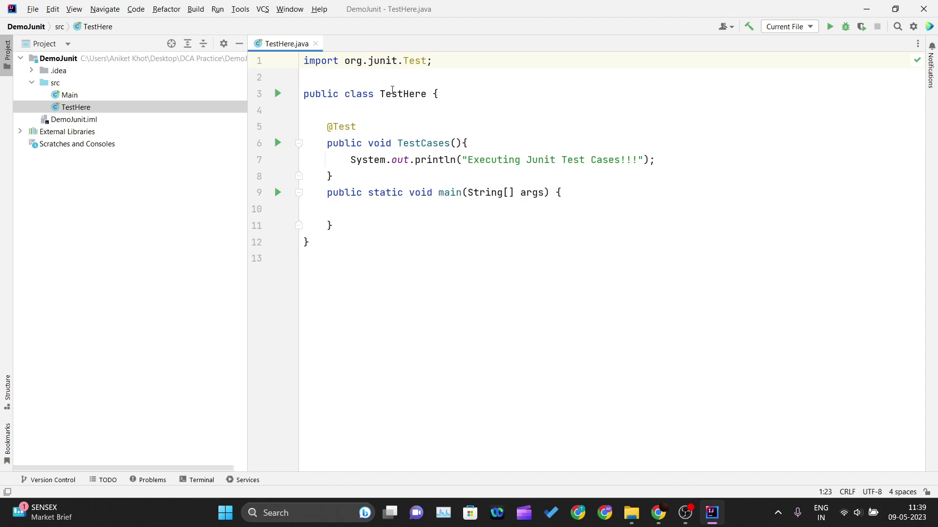
click(350, 192)
Expand External Libraries > JUnit4 to view the junit-4.13.1 and hamcrest-core-1.3 jars
click(21, 132)
click(31, 156)
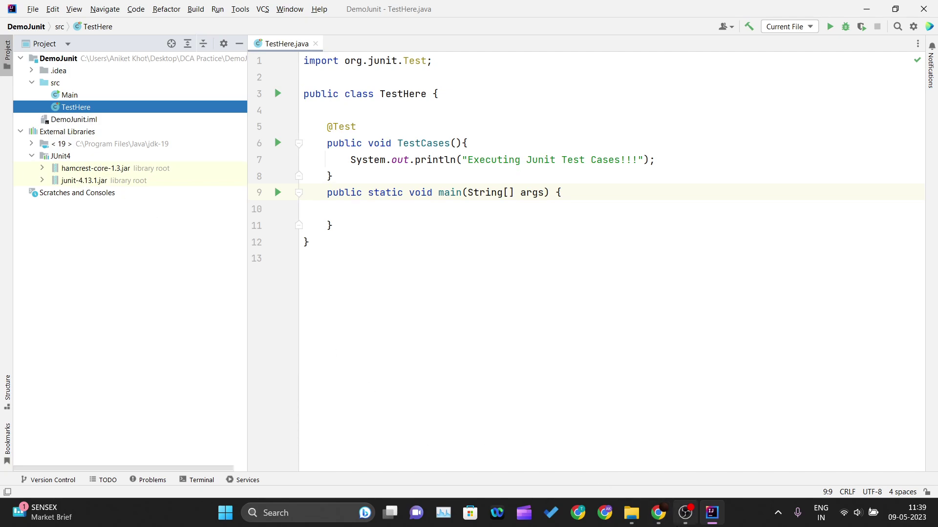
click(658, 512)
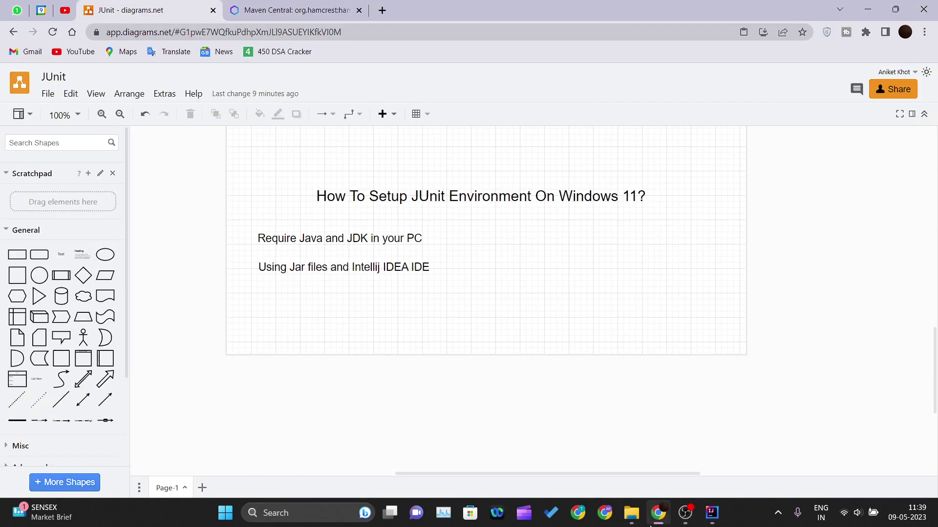
key(alt+Tab)
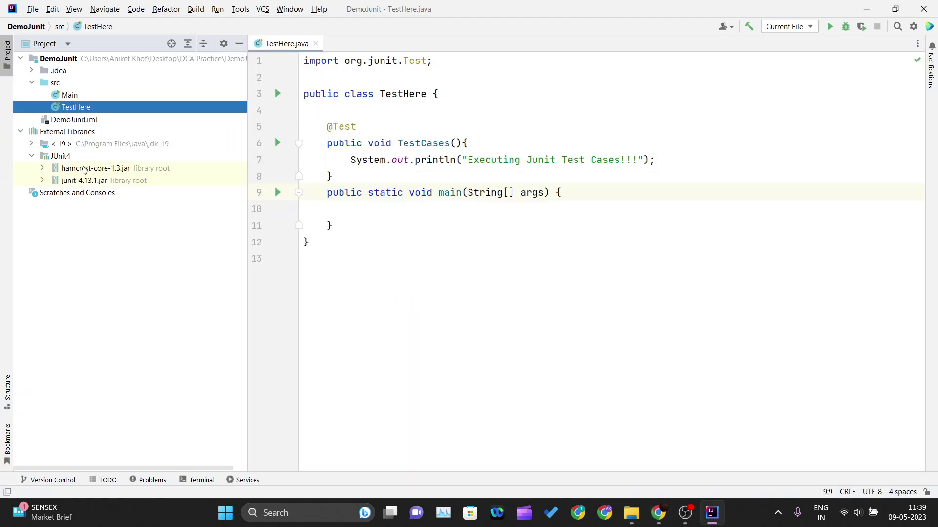
Collapse JUnit4 and External Libraries in the project tree and return to the TestHere code
click(31, 156)
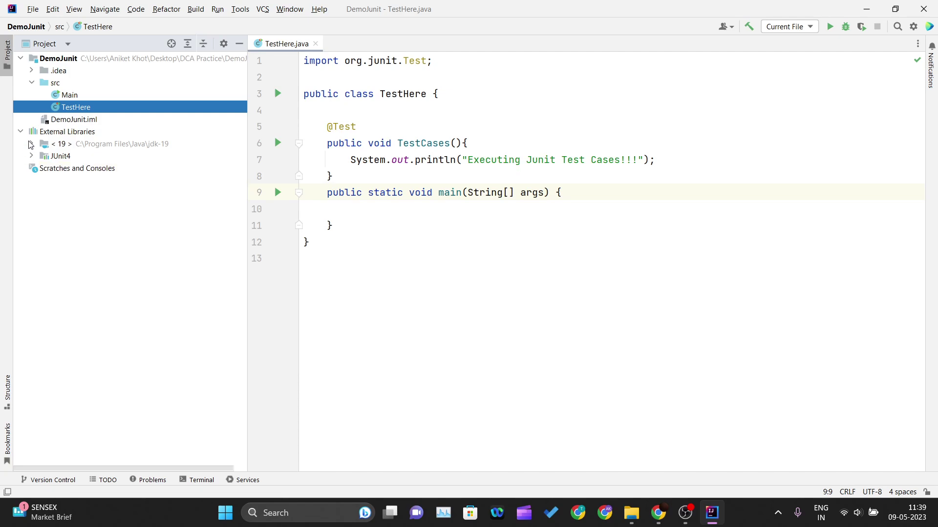
click(21, 132)
click(432, 248)
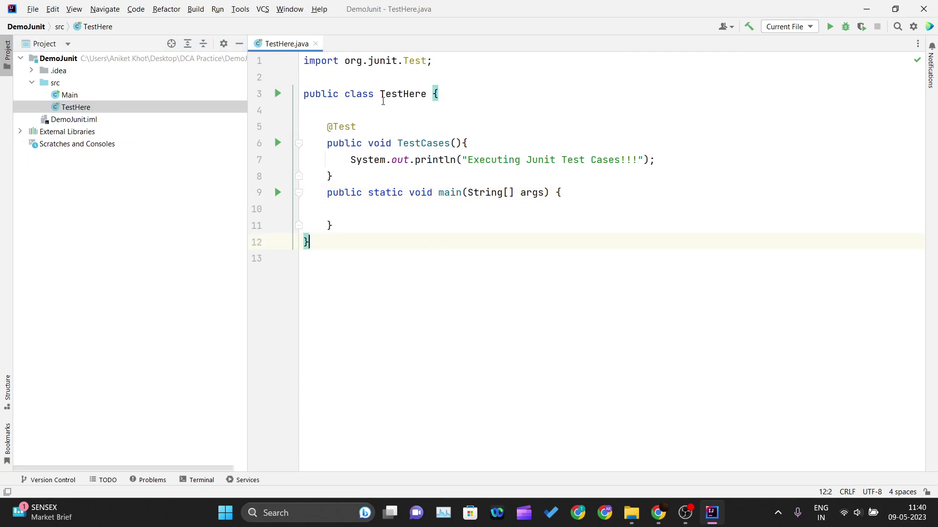
click(426, 93)
click(398, 71)
click(278, 143)
Run TestCases() and confirm it passes, printing "Executing Junit Test Cases!!!"
click(305, 146)
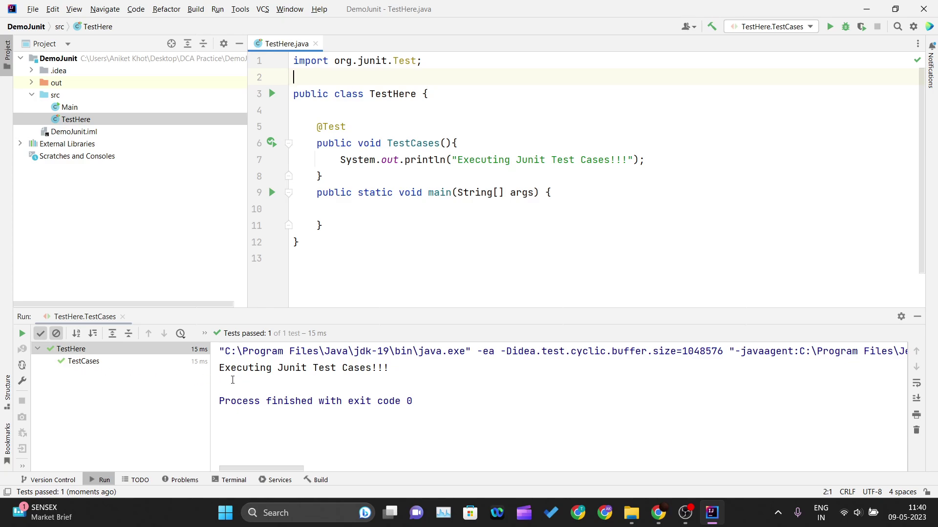
drag(340, 162, 645, 162)
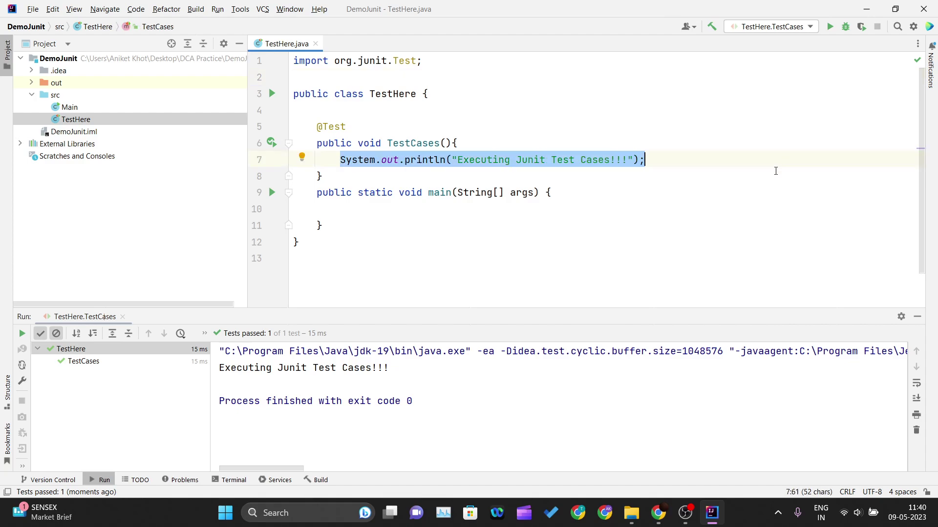
click(219, 369)
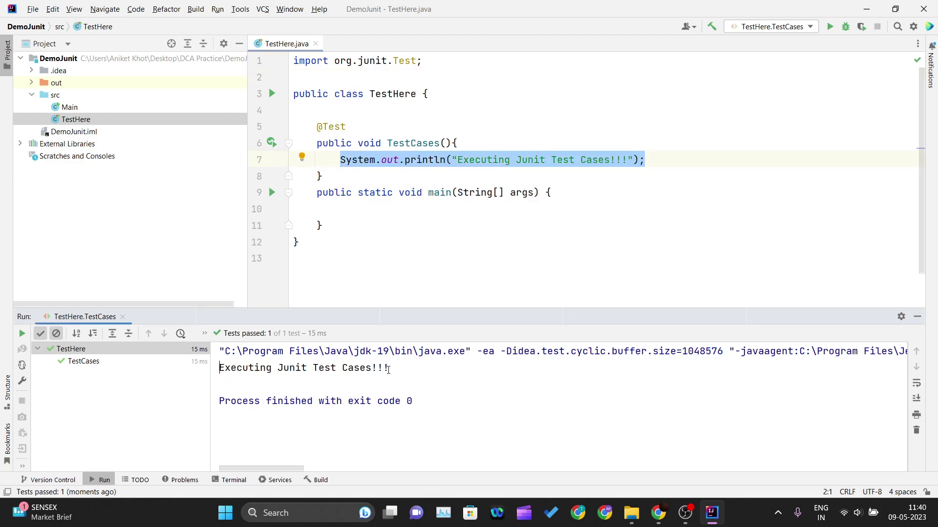
click(559, 221)
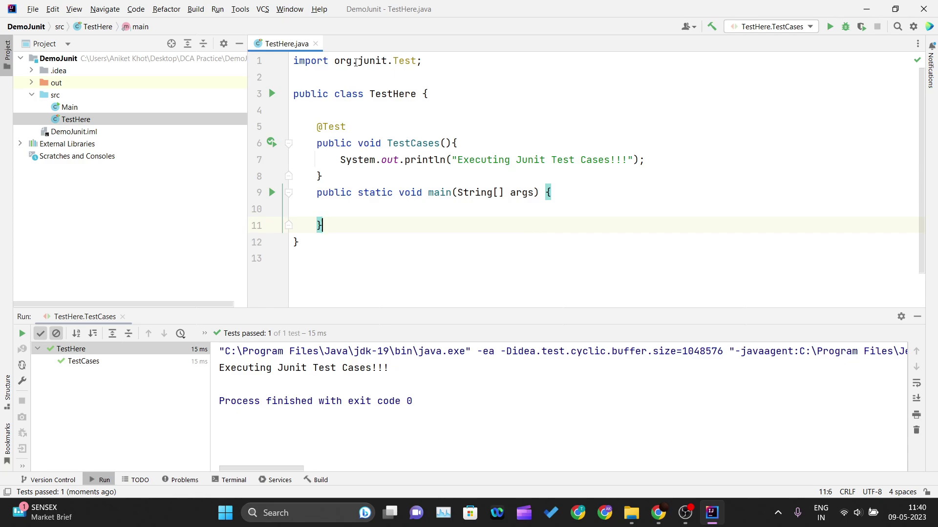
drag(356, 61, 452, 66)
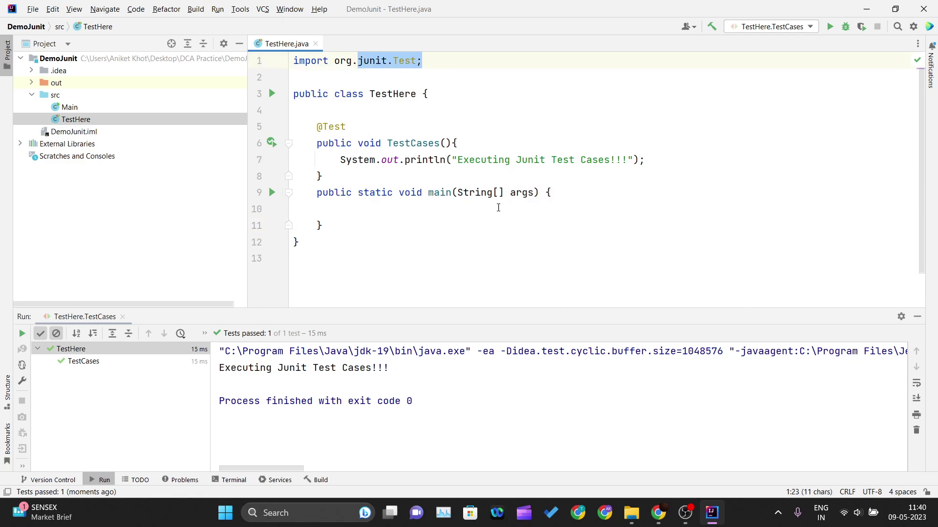
click(337, 107)
key(BackSpace)
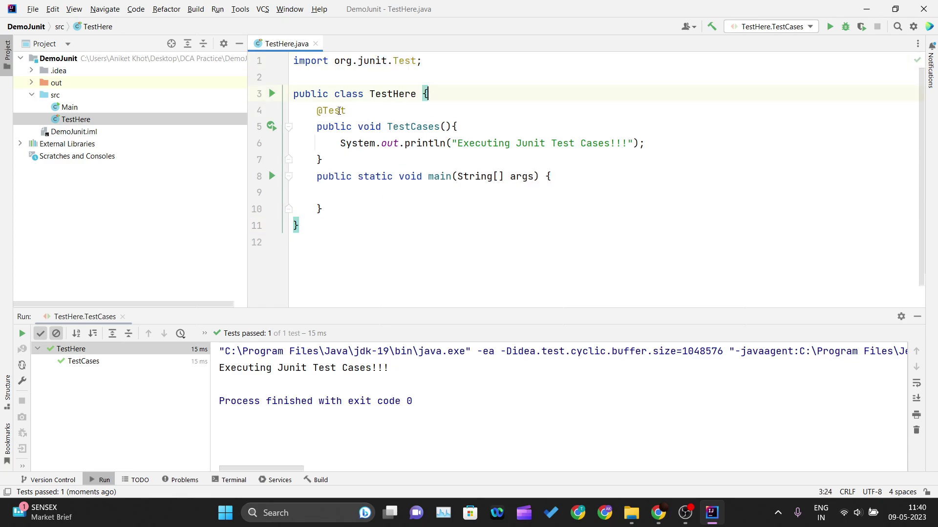
click(916, 317)
click(635, 278)
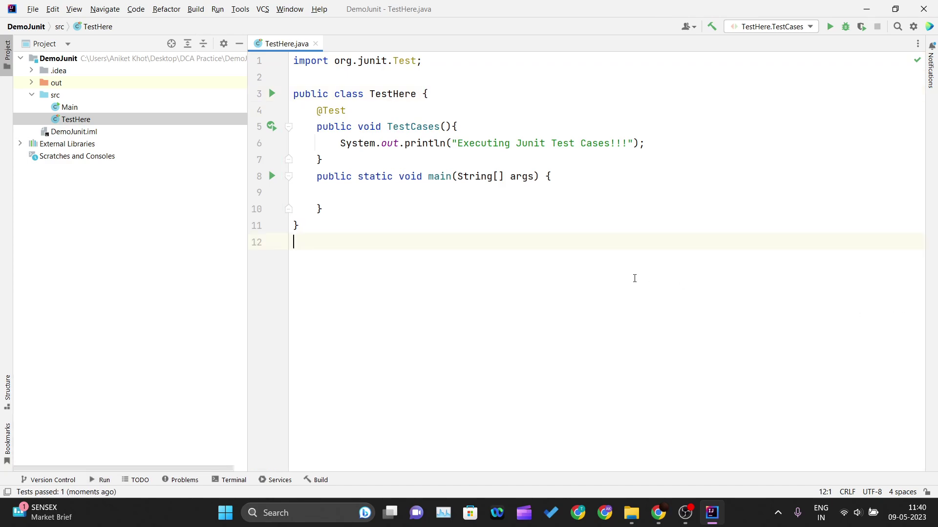
click(658, 513)
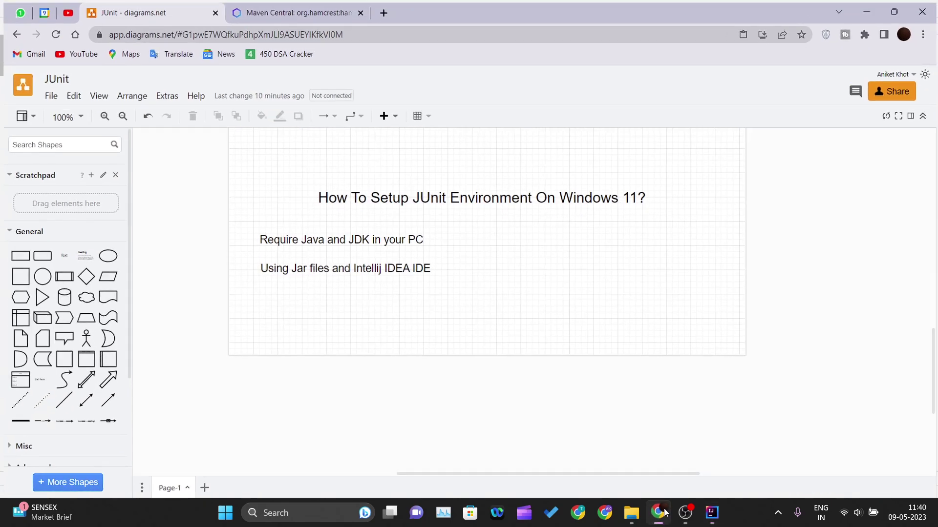